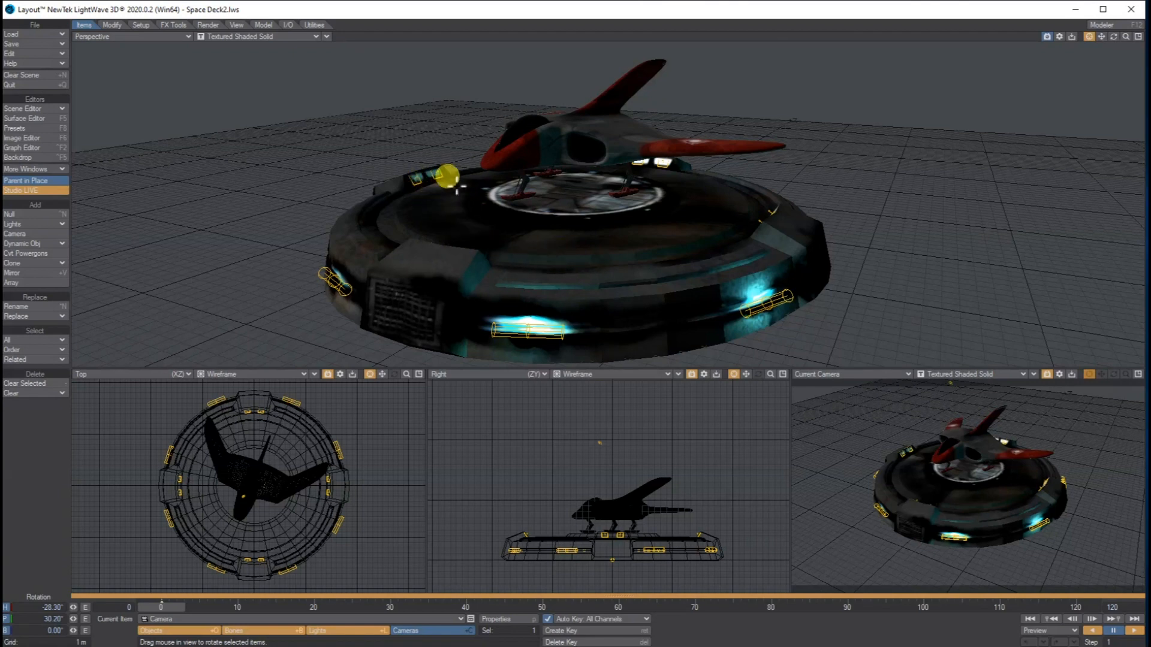
- Load the "1 Container 1" object layer from Containers-tony.lwo into the scene
left_click_drag(1123, 38, 1105, 39)
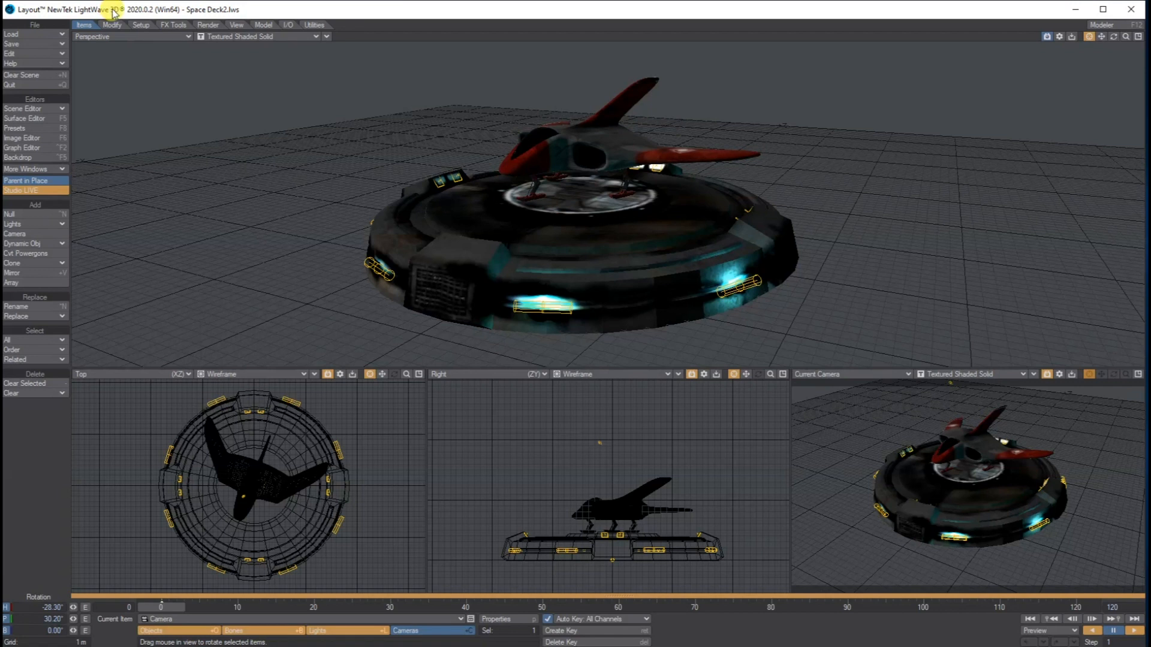
left_click(45, 35)
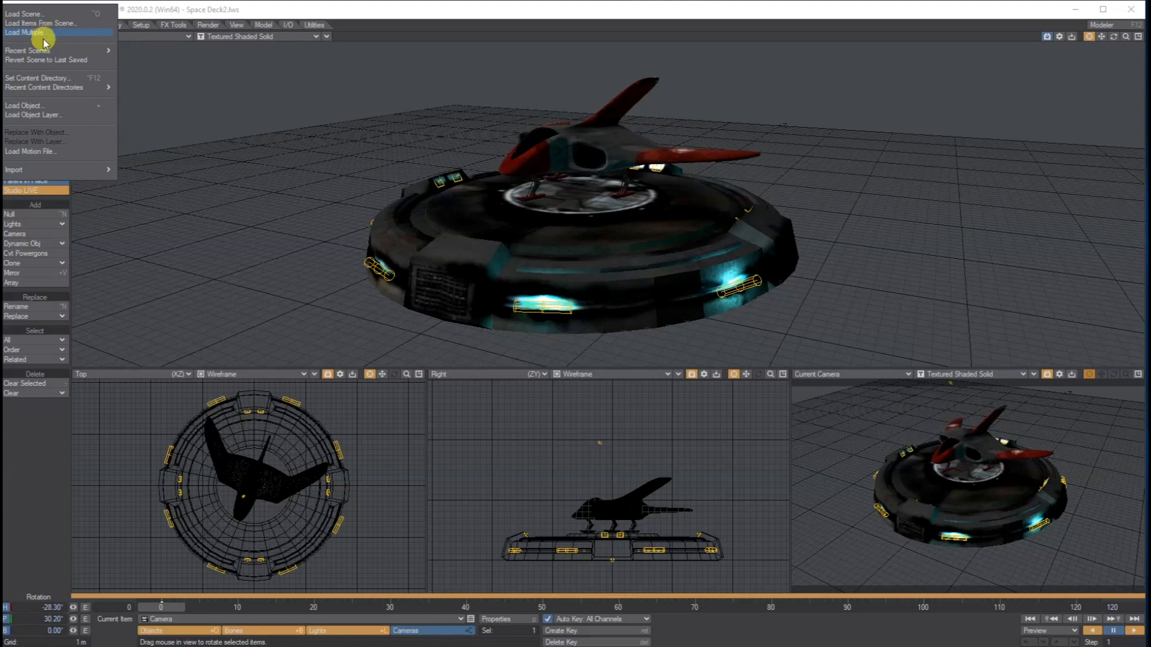
left_click(54, 116)
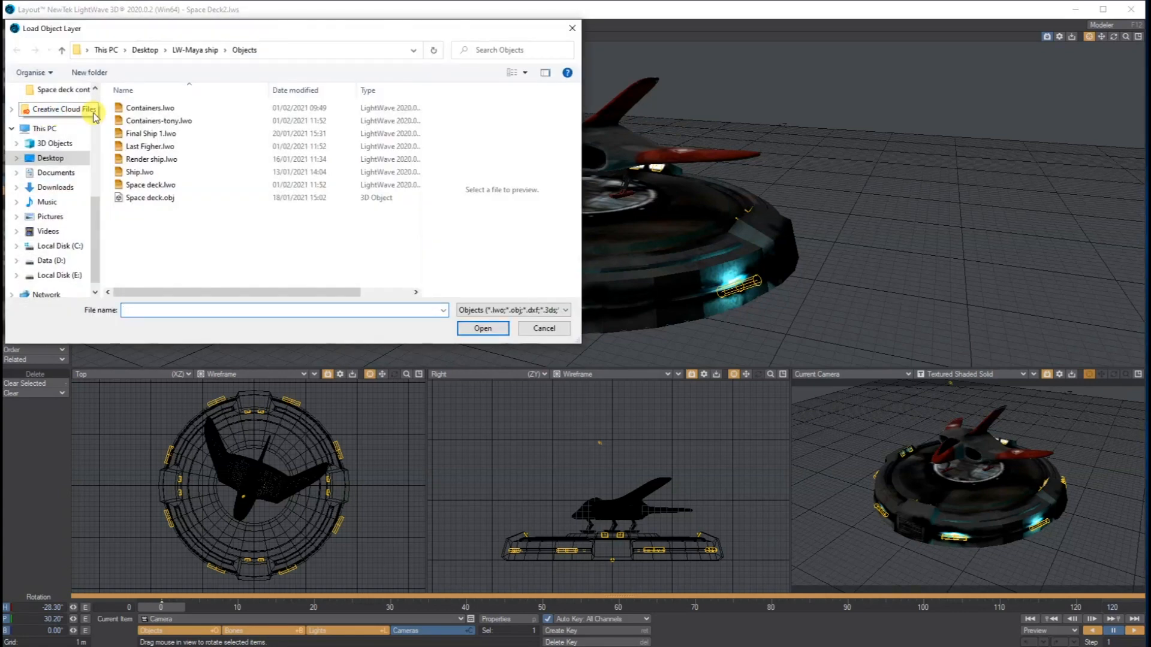
left_click(161, 120)
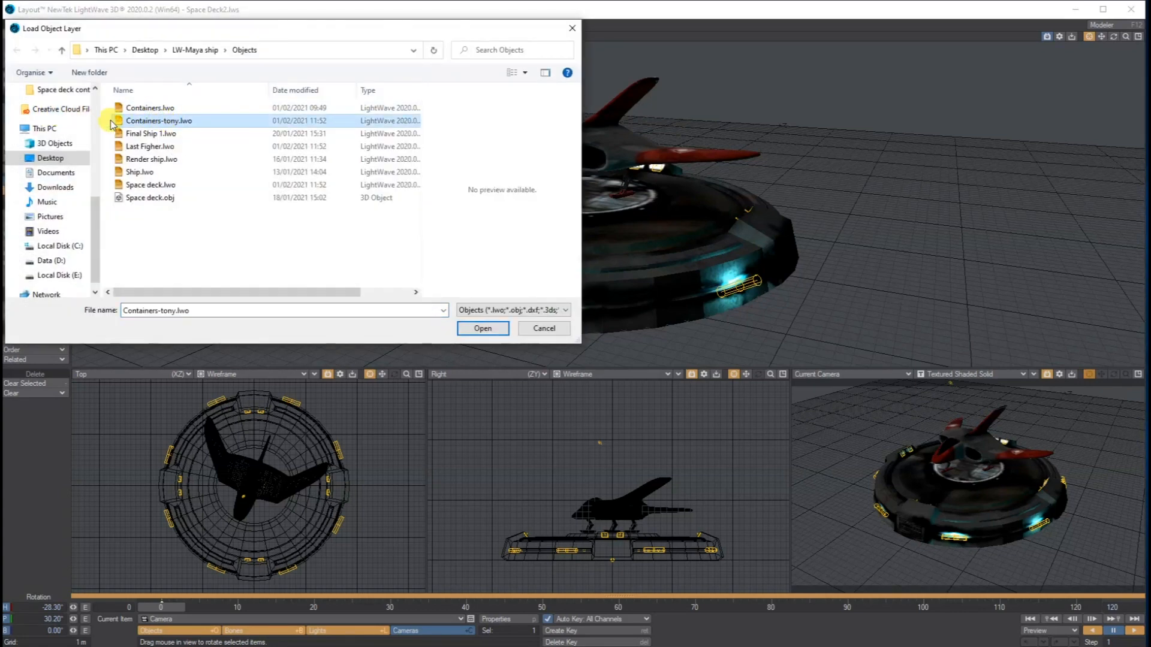
left_click(483, 329)
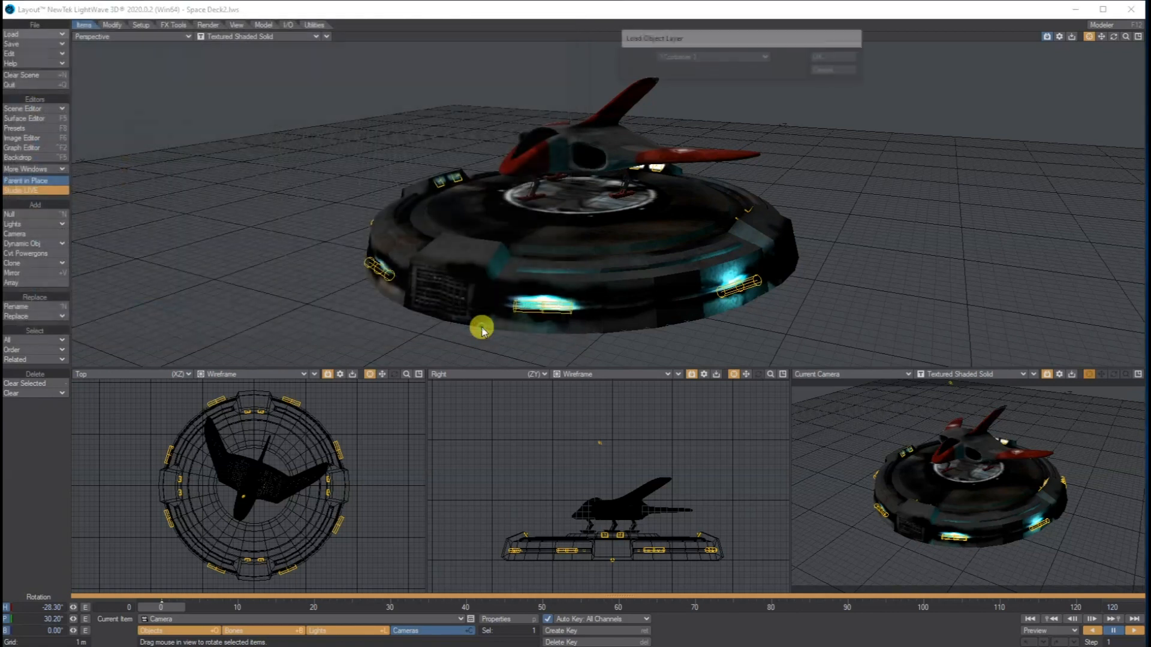
left_click(676, 57)
left_click(692, 55)
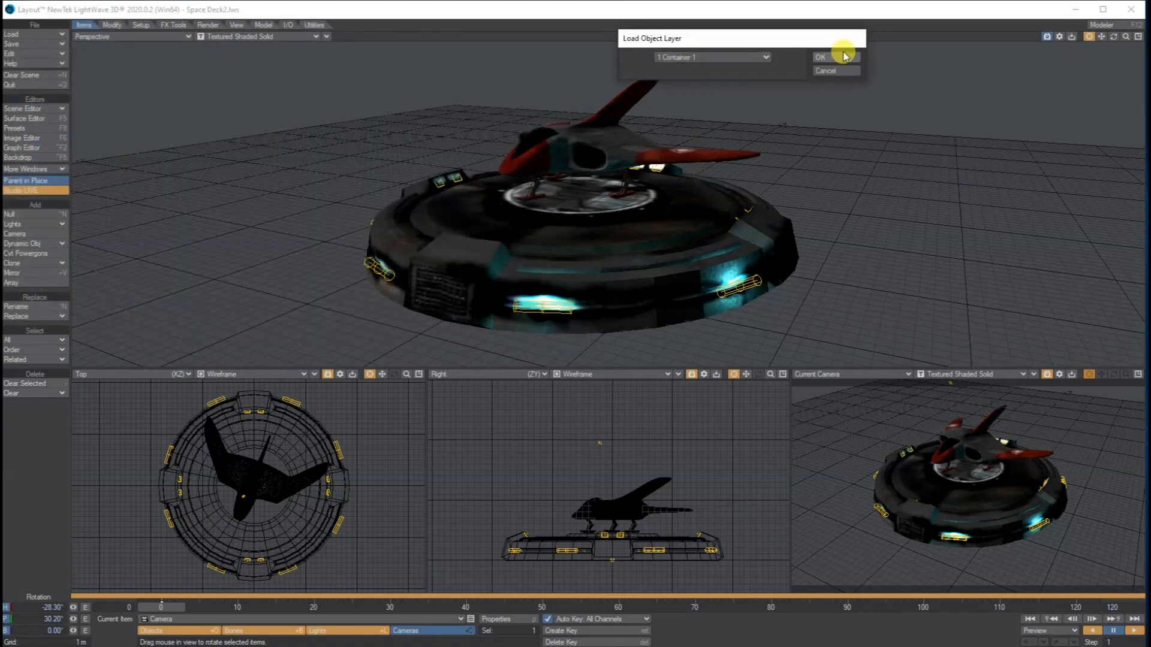
left_click(836, 57)
- Position the container on the deck in front of the ship at about X -3.79 m, Y 4.48 m, Z -10.27 m
left_click_drag(632, 530, 611, 495)
left_click_drag(653, 534, 590, 533)
left_click_drag(774, 375, 771, 368)
left_click_drag(542, 237, 502, 230)
- Frame the ship's front and the container in the perspective view and create one clone of the camera
left_click_drag(1122, 39, 642, 89)
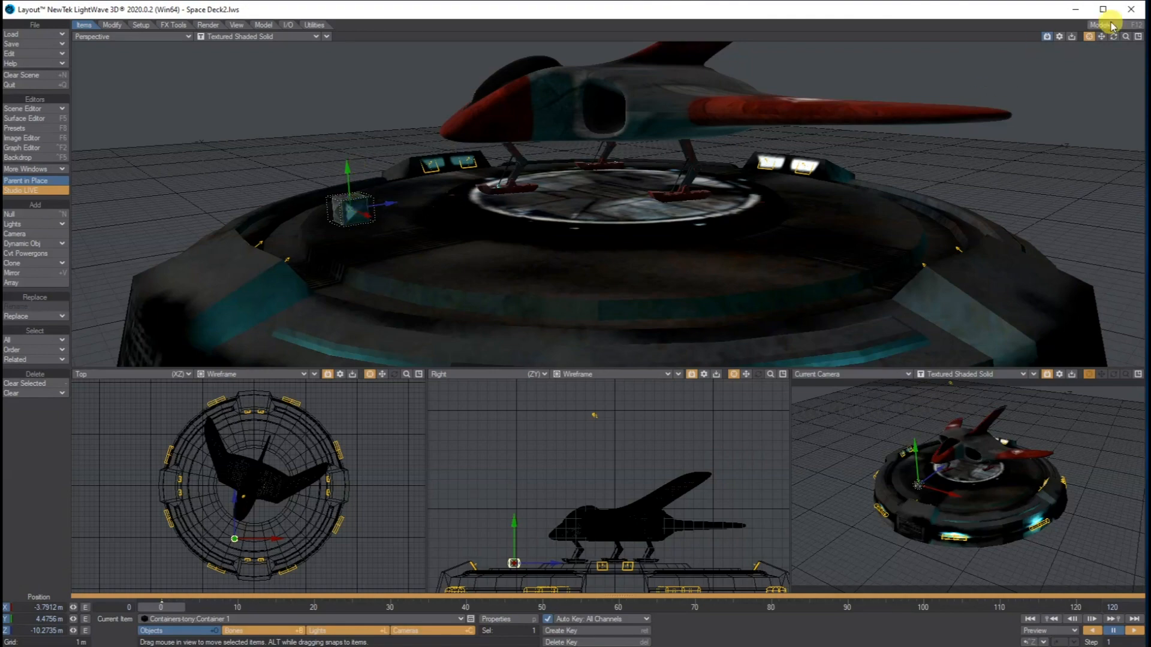
left_click_drag(1116, 39, 1142, 43)
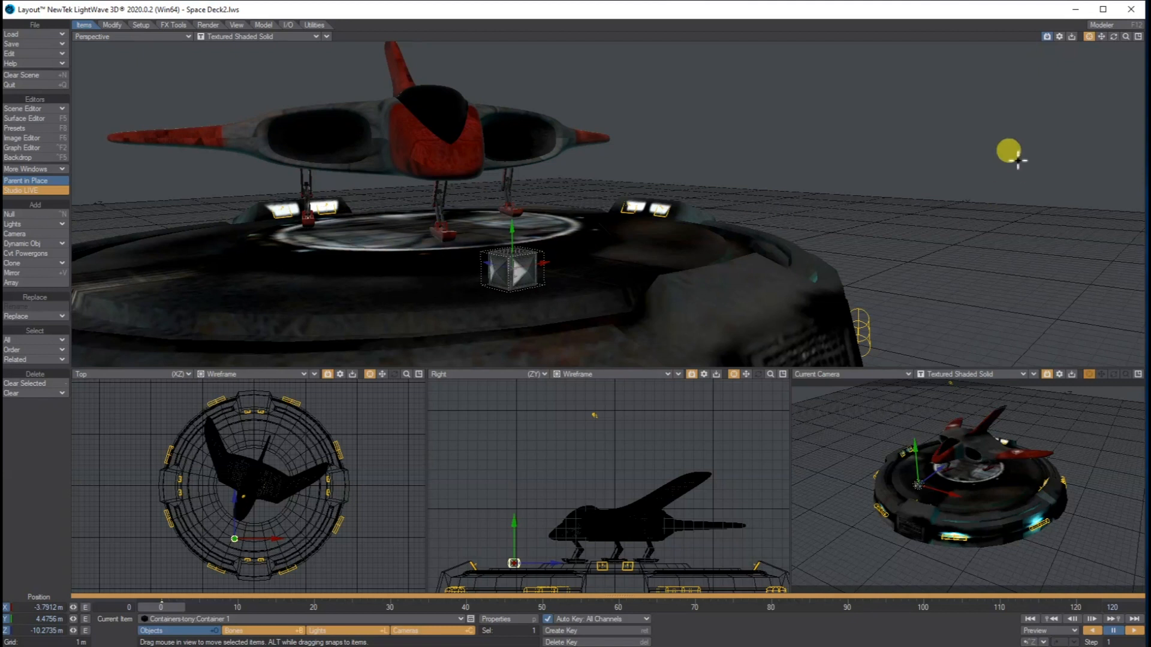
left_click_drag(1105, 37, 1142, 39)
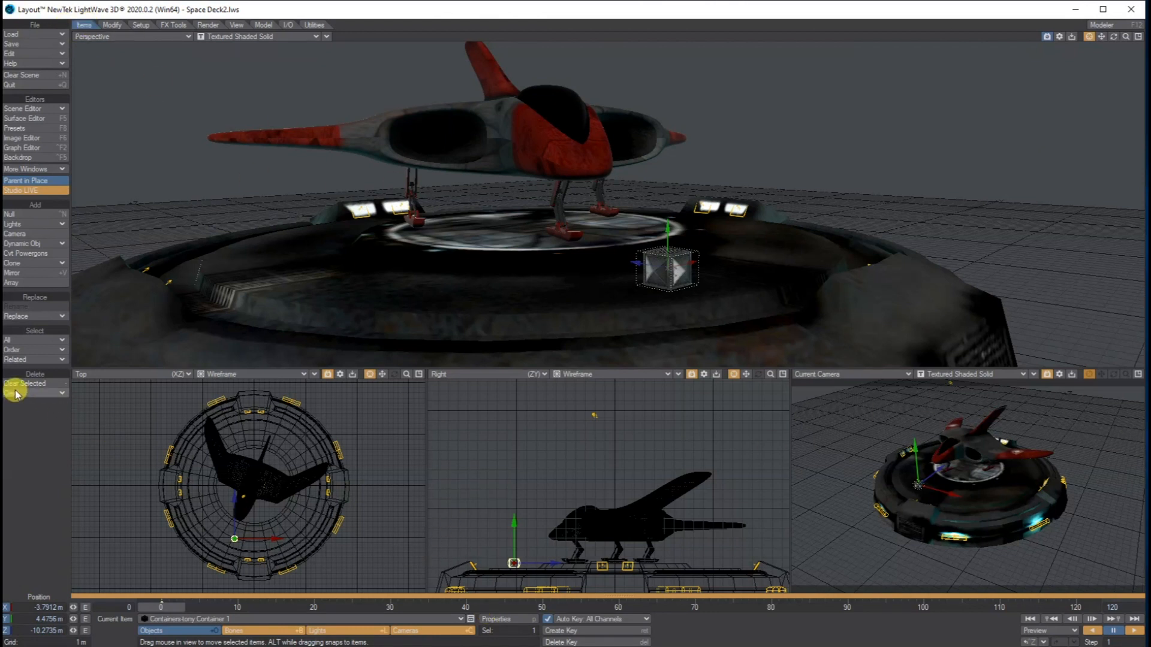
left_click(443, 631)
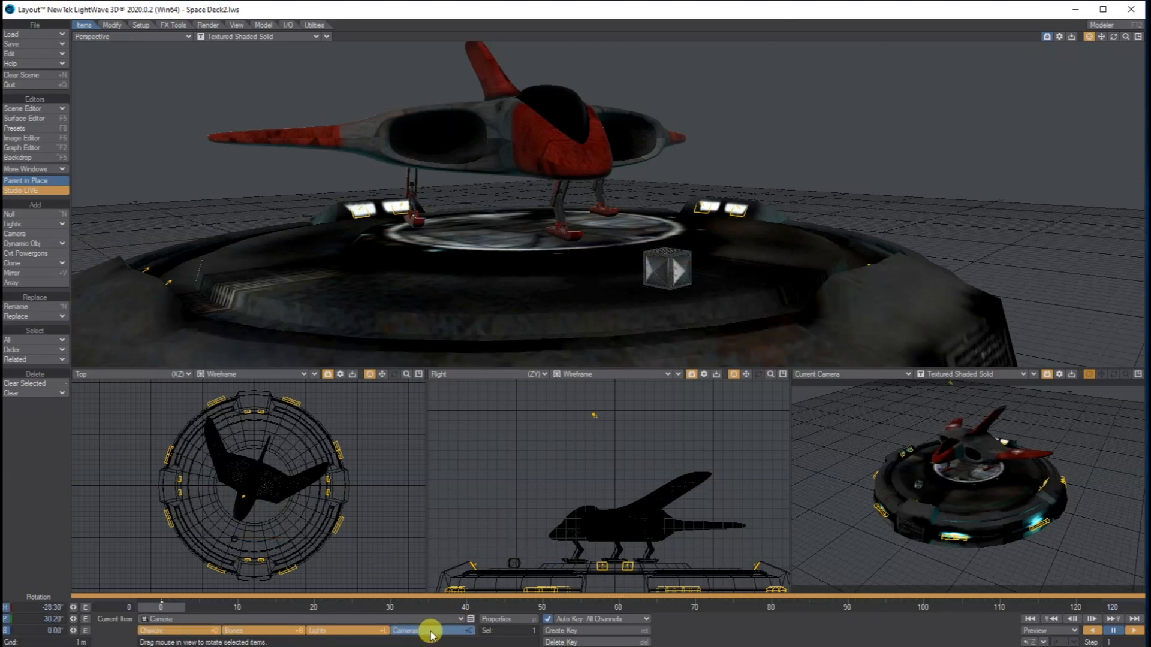
left_click(37, 262)
left_click(41, 263)
left_click(848, 61)
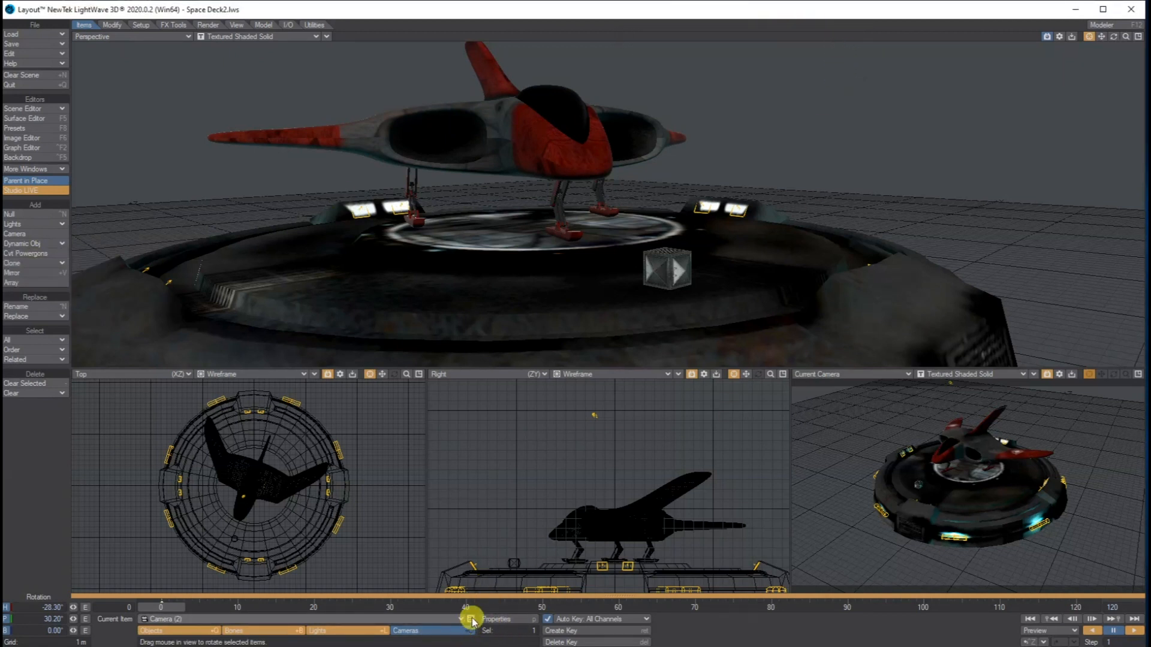
- List the scene's cameras and match the selected Camera (2) to the perspective viewport
left_click(444, 630)
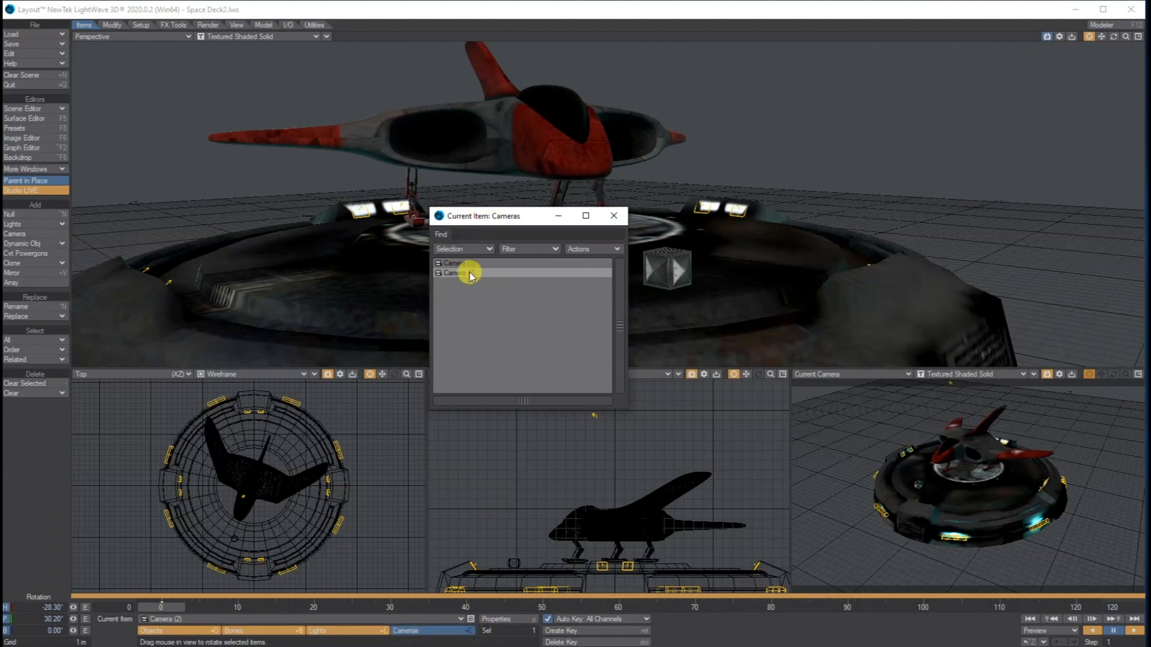
left_click_drag(495, 219, 88, 324)
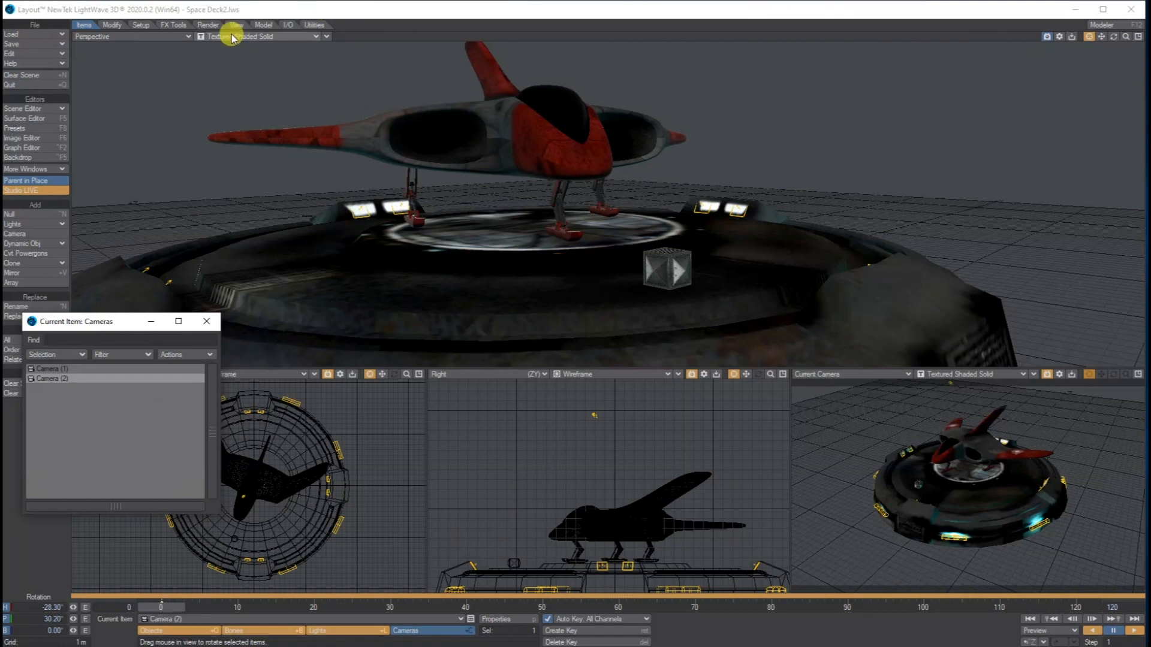
left_click(326, 38)
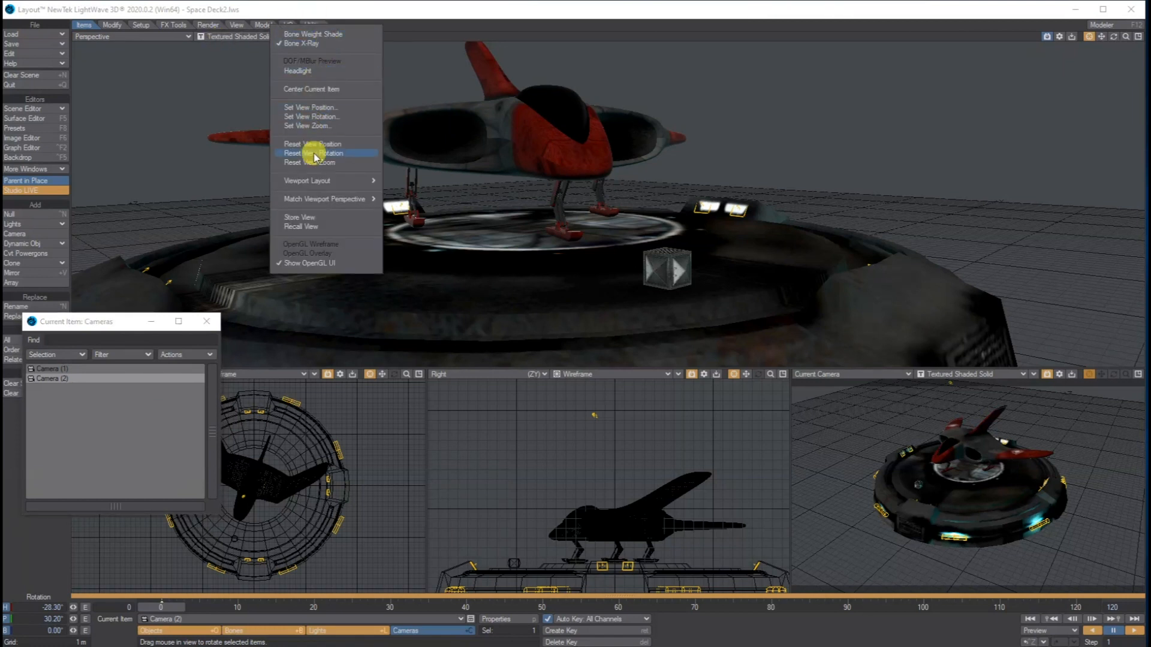
mouse_move(329, 205)
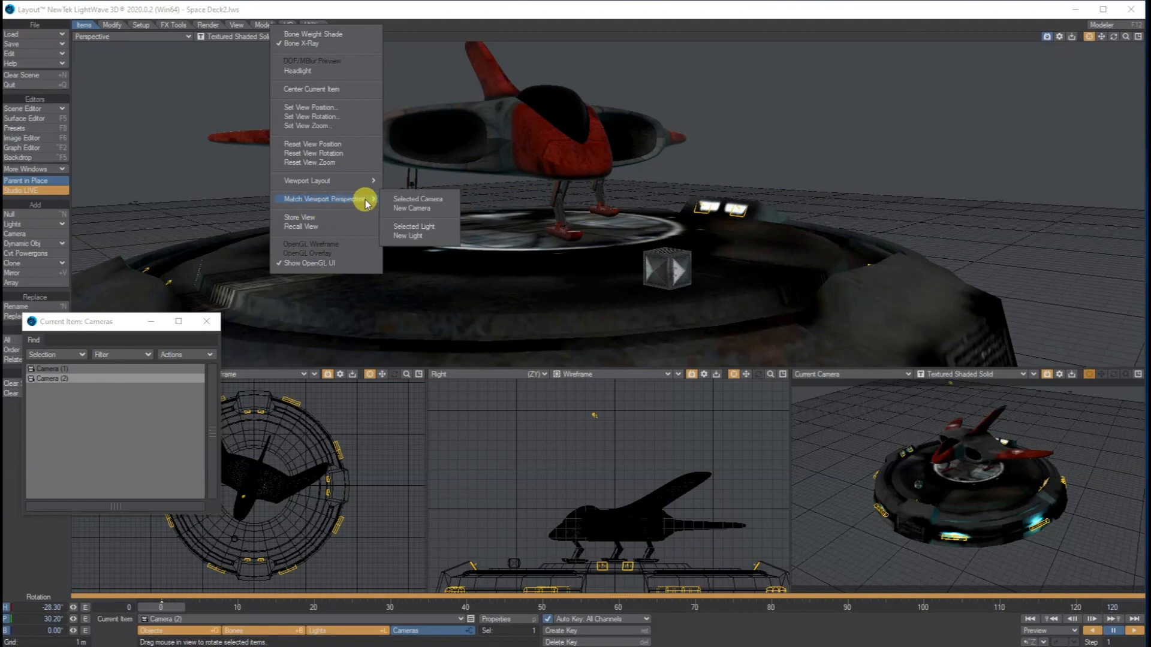
left_click(434, 201)
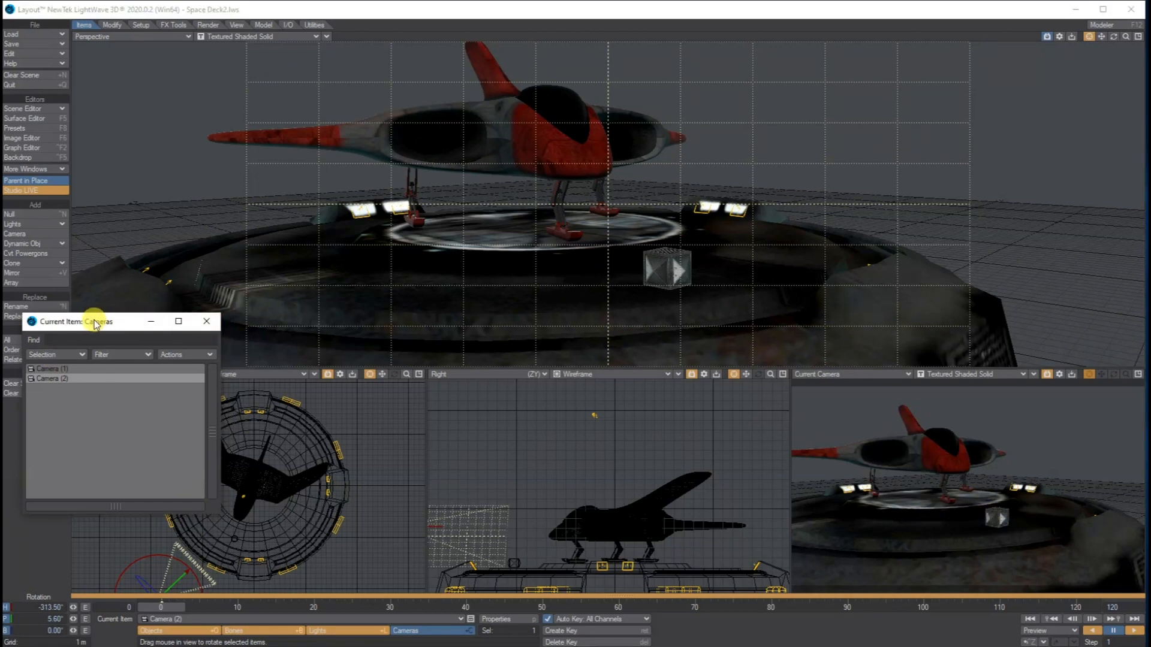
- Select the container in front of the ship and create one clone of it
left_click_drag(95, 318, 1019, 69)
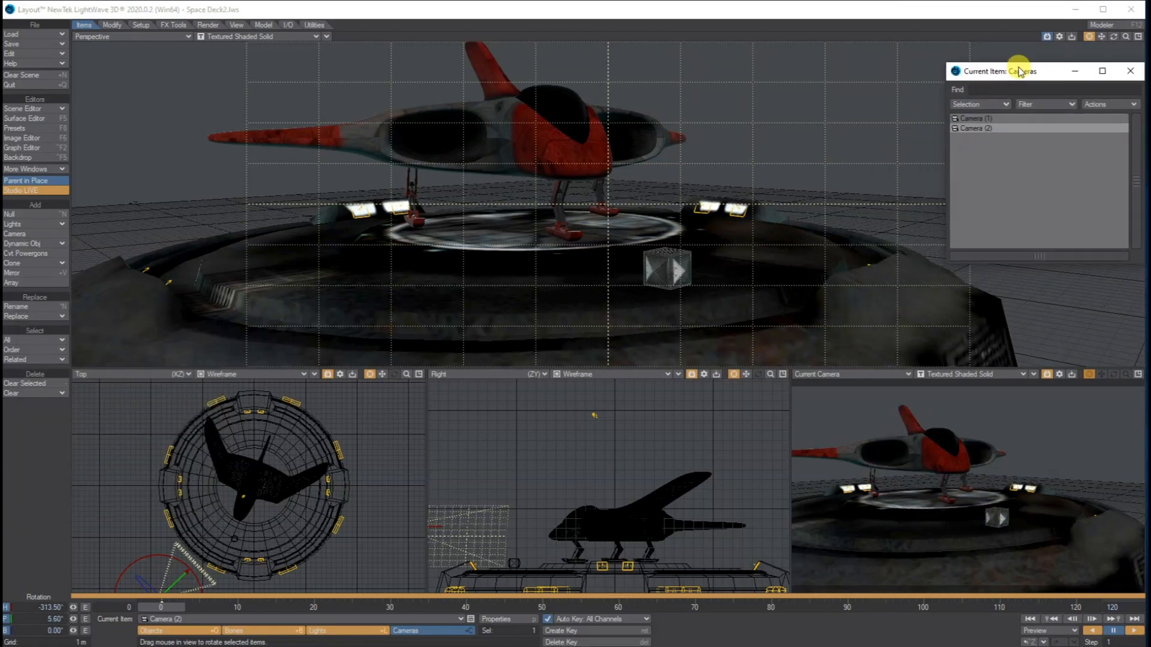
left_click(996, 515)
key("t")
left_click_drag(1113, 37, 1031, 50)
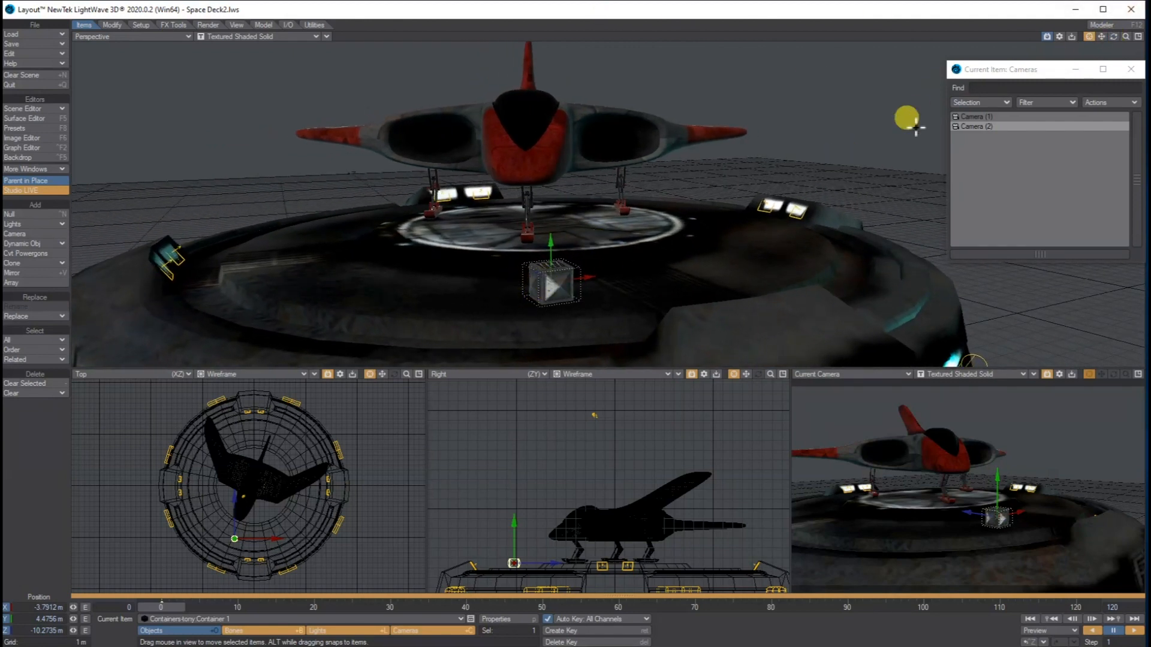
mouse_move(1127, 36)
left_mouse_down()
mouse_move(1094, 35)
mouse_move(1129, 33)
left_mouse_up()
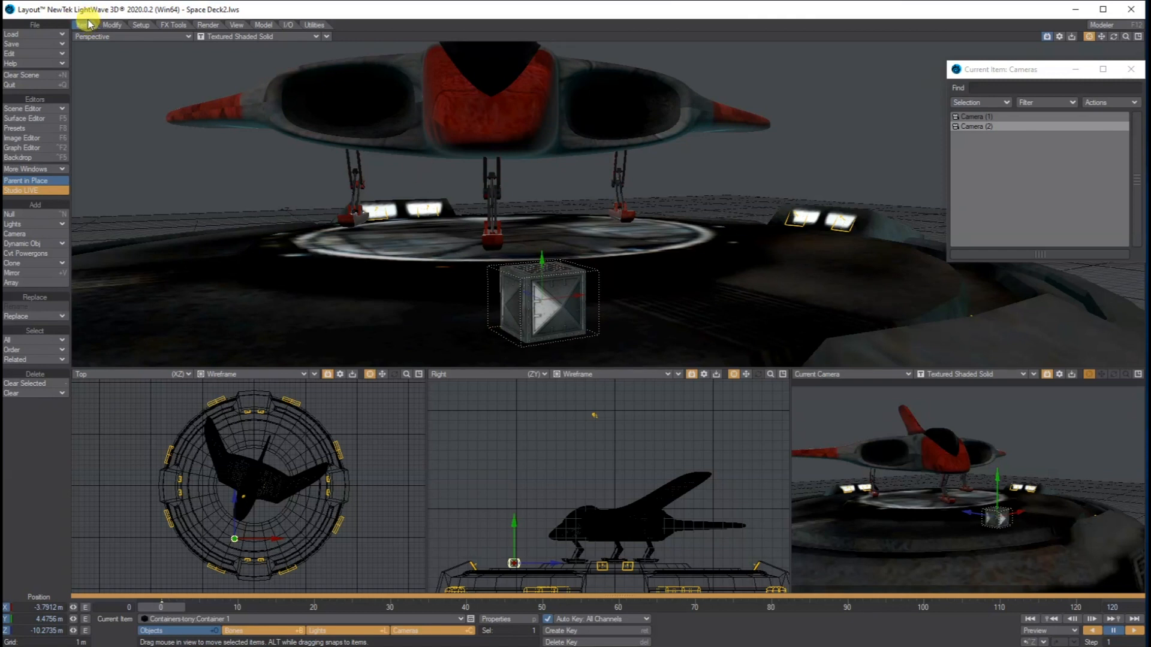
left_click(35, 263)
left_click(78, 266)
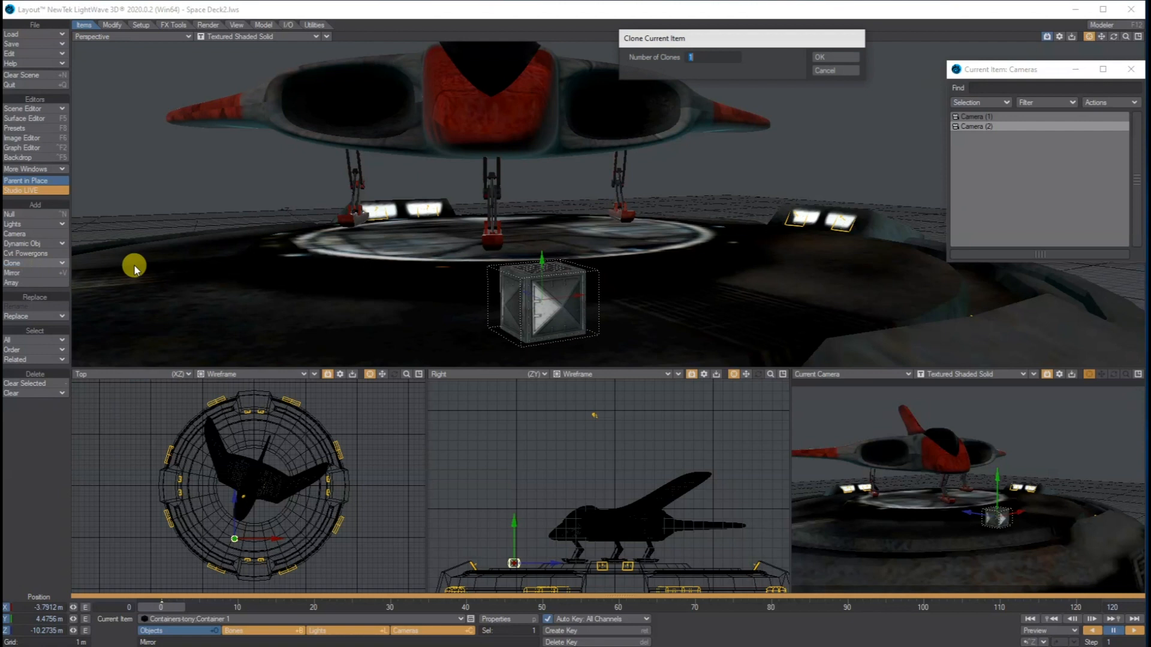
left_click(839, 57)
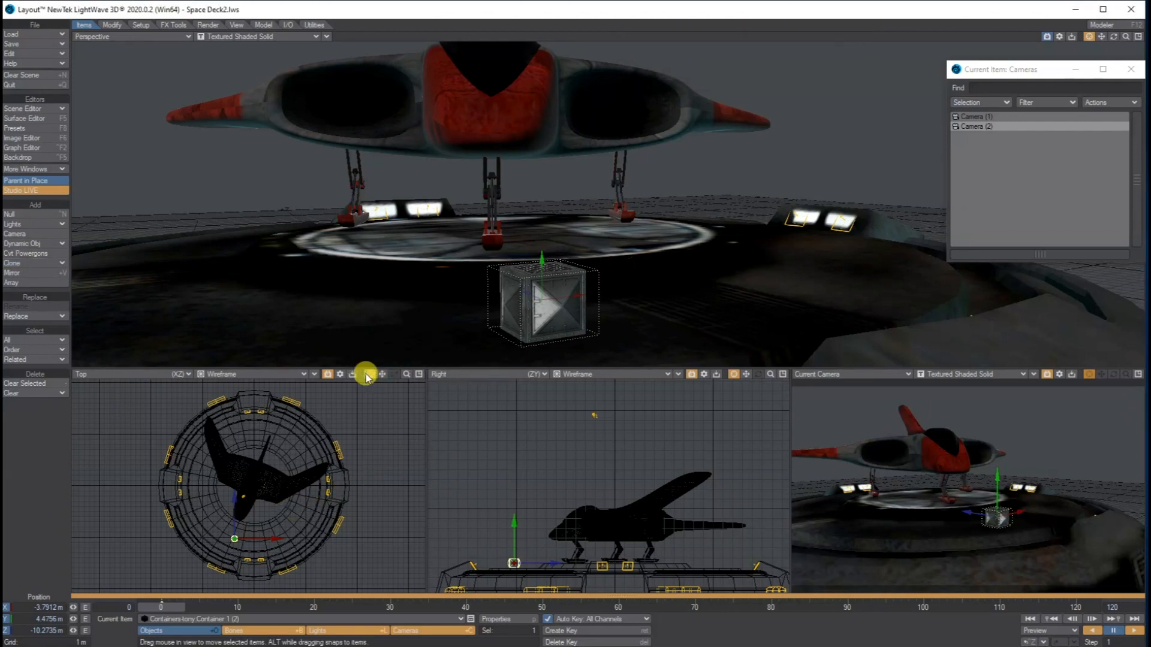
- Move the cloned container beside the original to about X -5.09 m, Z -9.54 m and rotate its heading to about 40°
left_click_drag(366, 378, 395, 379)
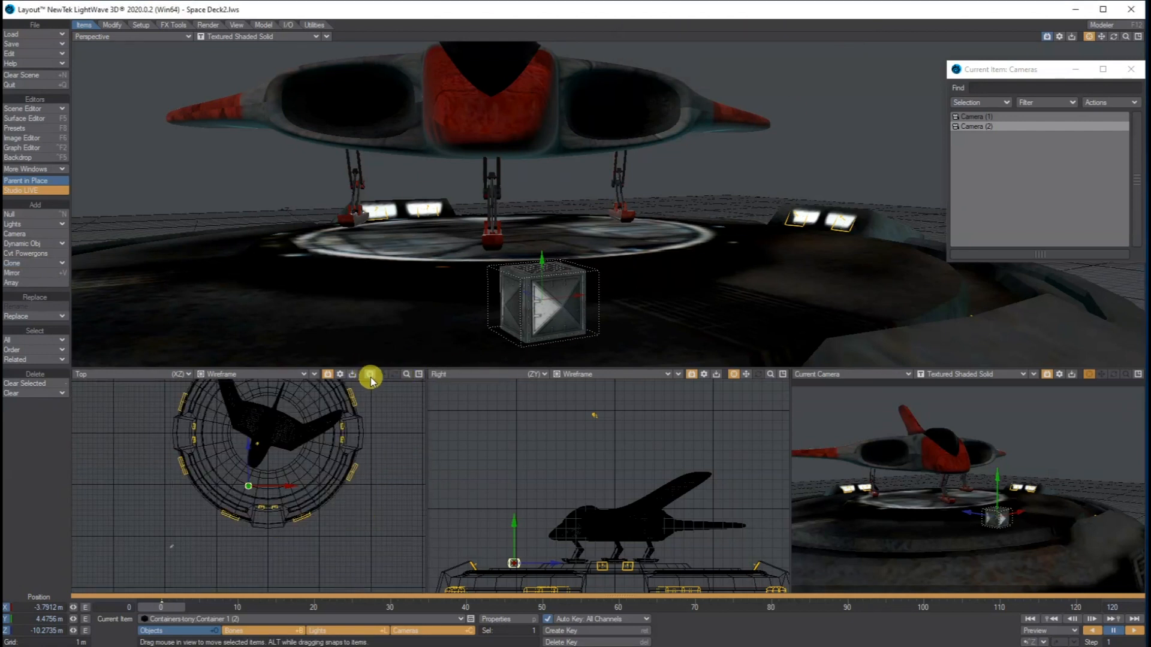
left_click_drag(406, 376, 410, 377)
left_click_drag(286, 492, 264, 439)
key("y")
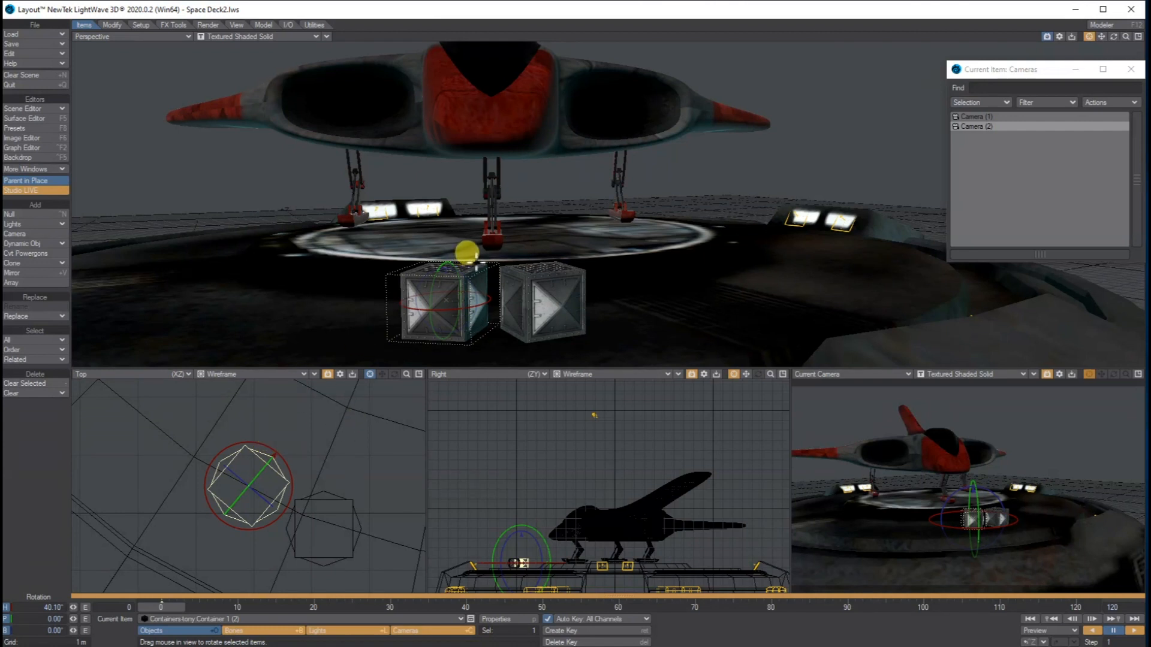
- Clone the rotated container once and stack the copy across both containers at about X -4.35 m, Y 5.47 m, Z -9.82 m
key("ctrl+c")
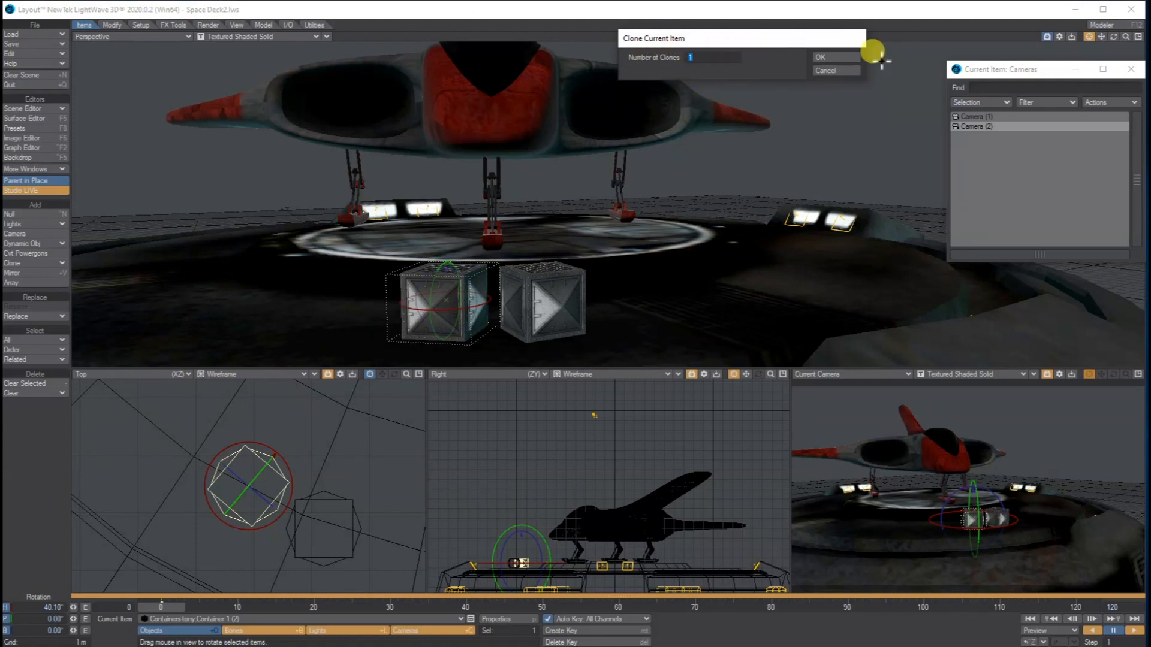
left_click(836, 57)
key("t")
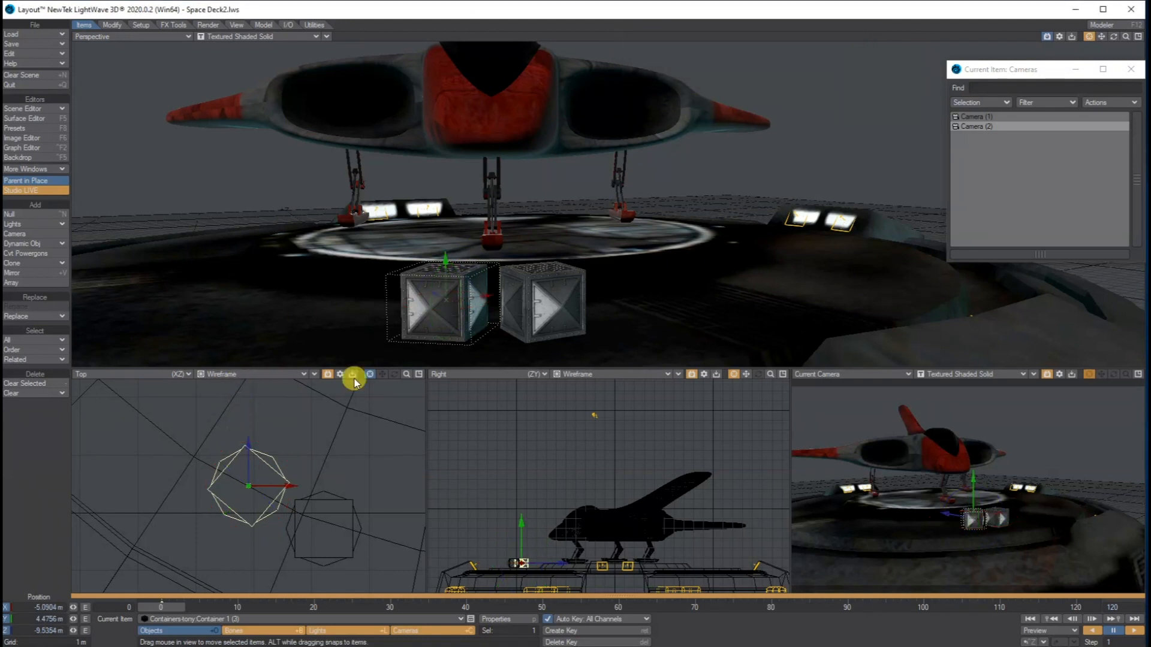
left_click(734, 376)
left_click_drag(770, 376, 827, 376)
left_click_drag(612, 454, 613, 378)
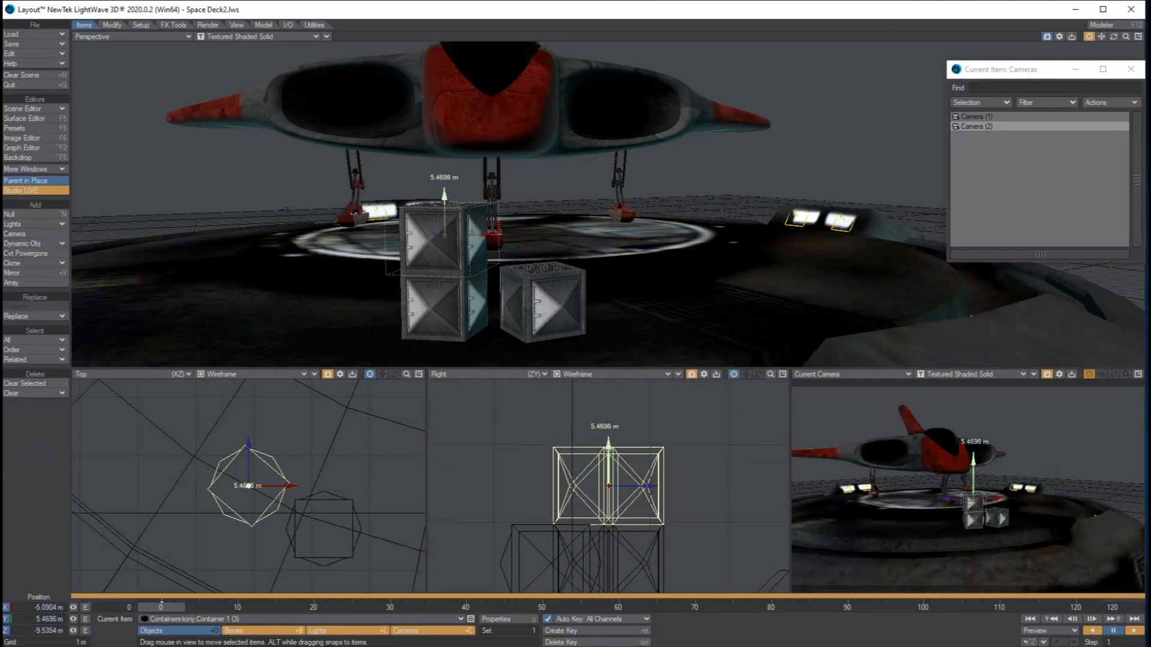
left_click_drag(267, 478, 249, 440)
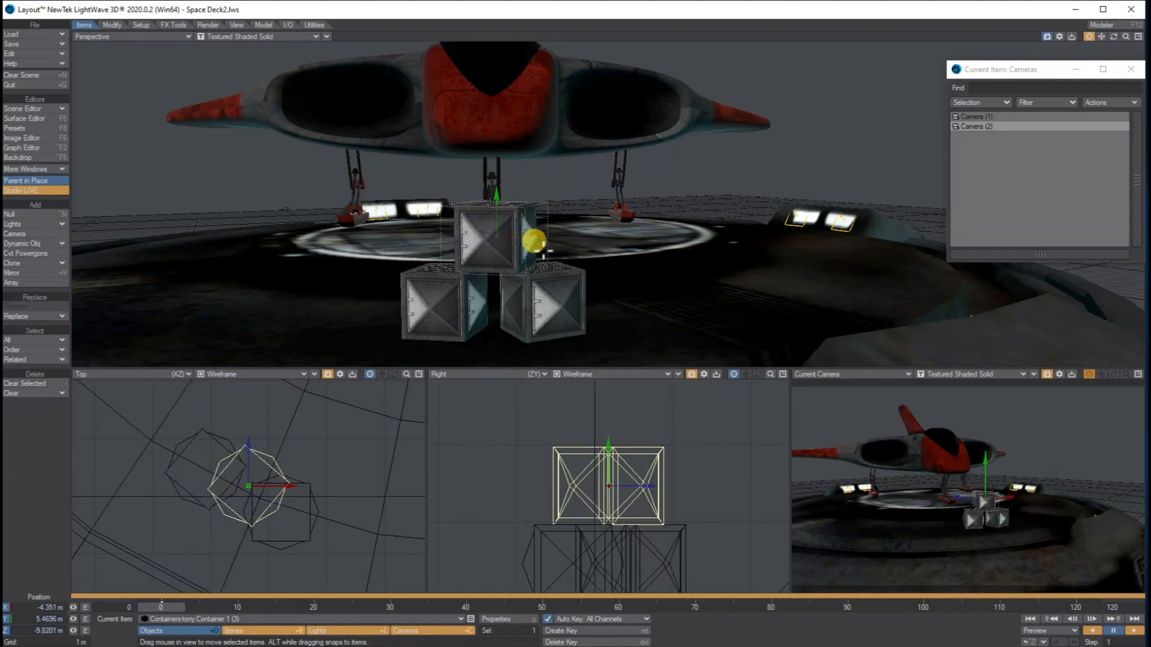
- Load the "2 Barrel1" object layer from Containers-tony.lwo into the scene
left_click_drag(591, 282, 689, 265, "alt+shift")
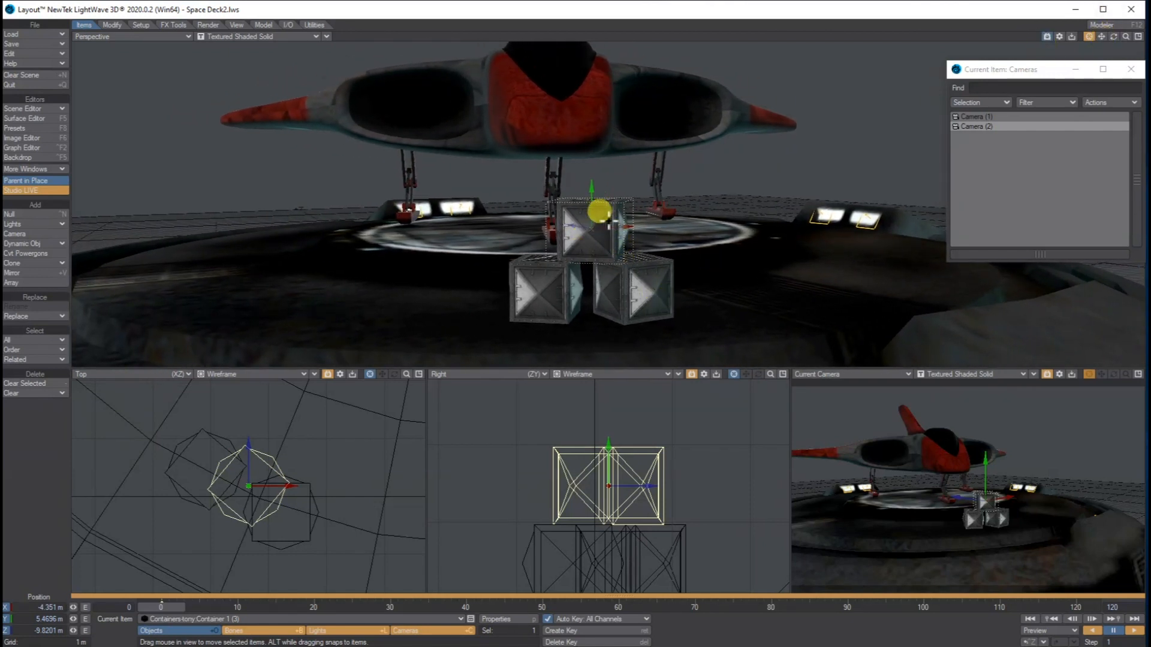
left_click(28, 35)
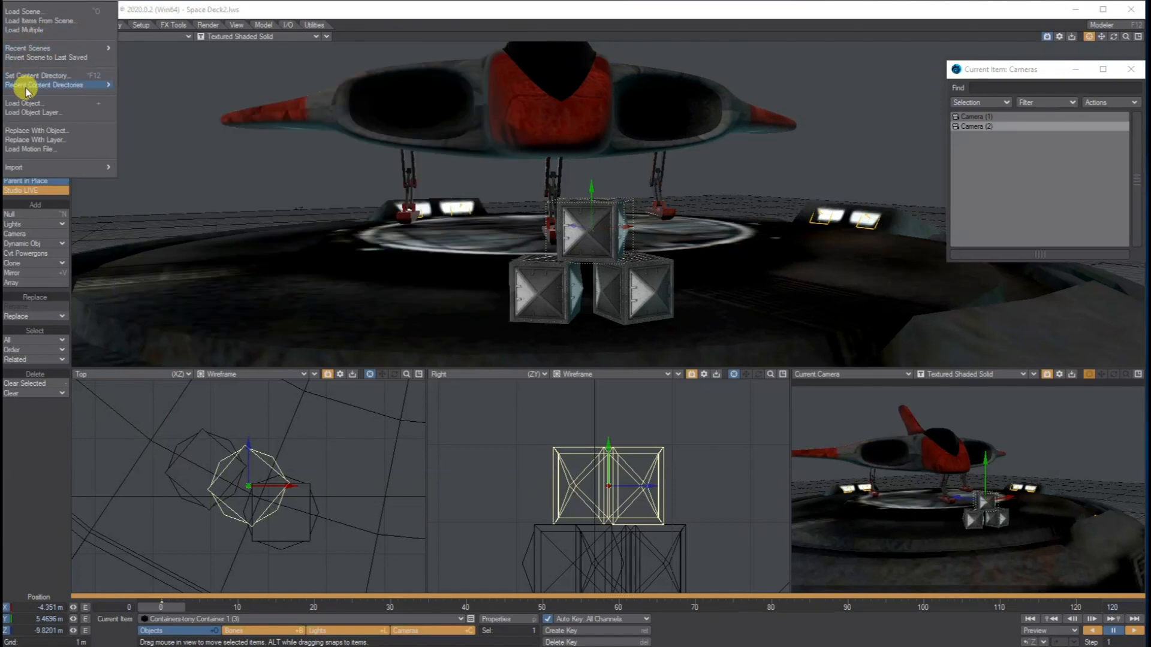
left_click(60, 113)
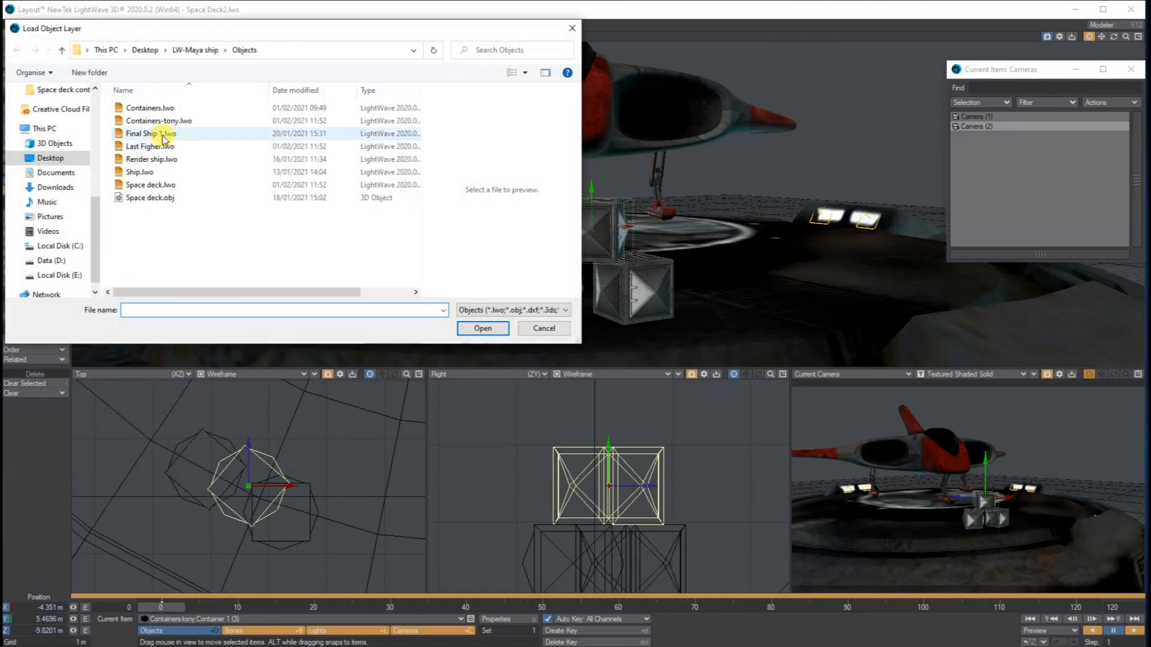
left_click(147, 120)
left_click(483, 328)
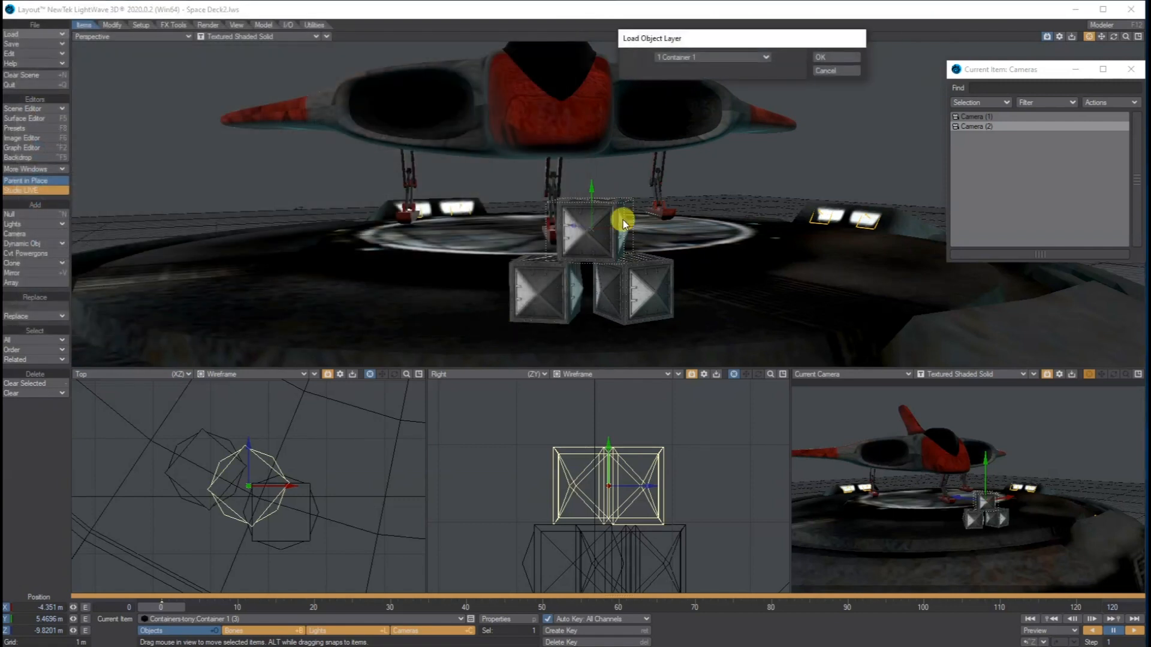
left_click(698, 57)
left_click(698, 71)
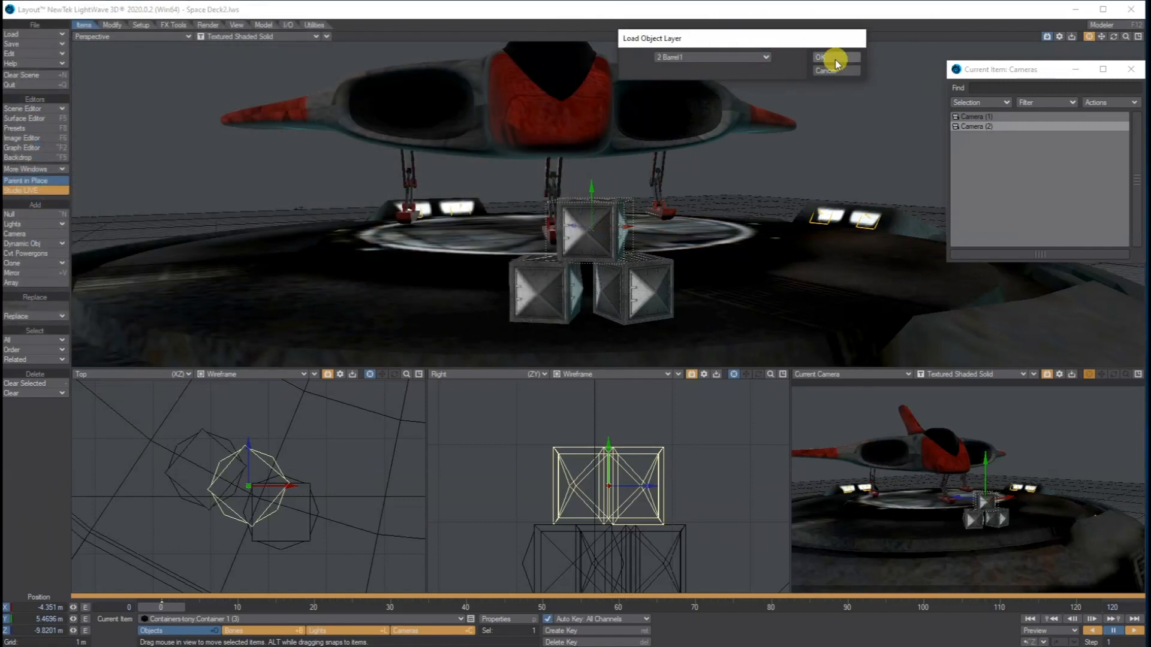
left_click(832, 57)
- Move the barrel out from under the ship and stand it on the deck beside the rotated lower container
left_click_drag(619, 446, 619, 384)
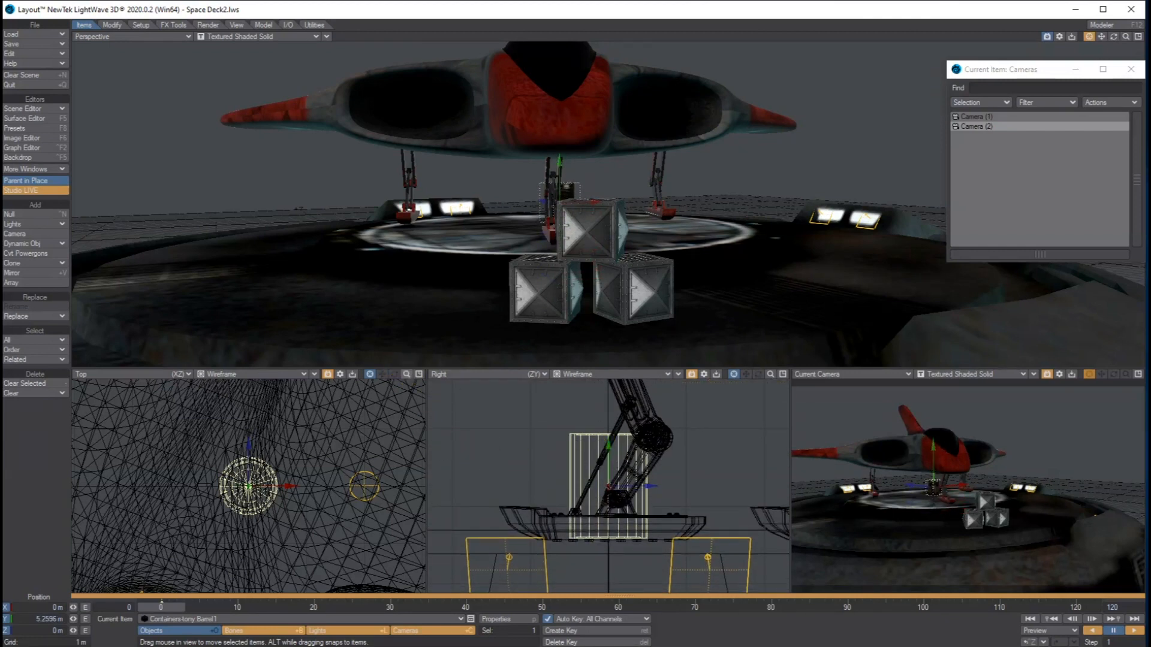
scroll(260, 505, "down", 6)
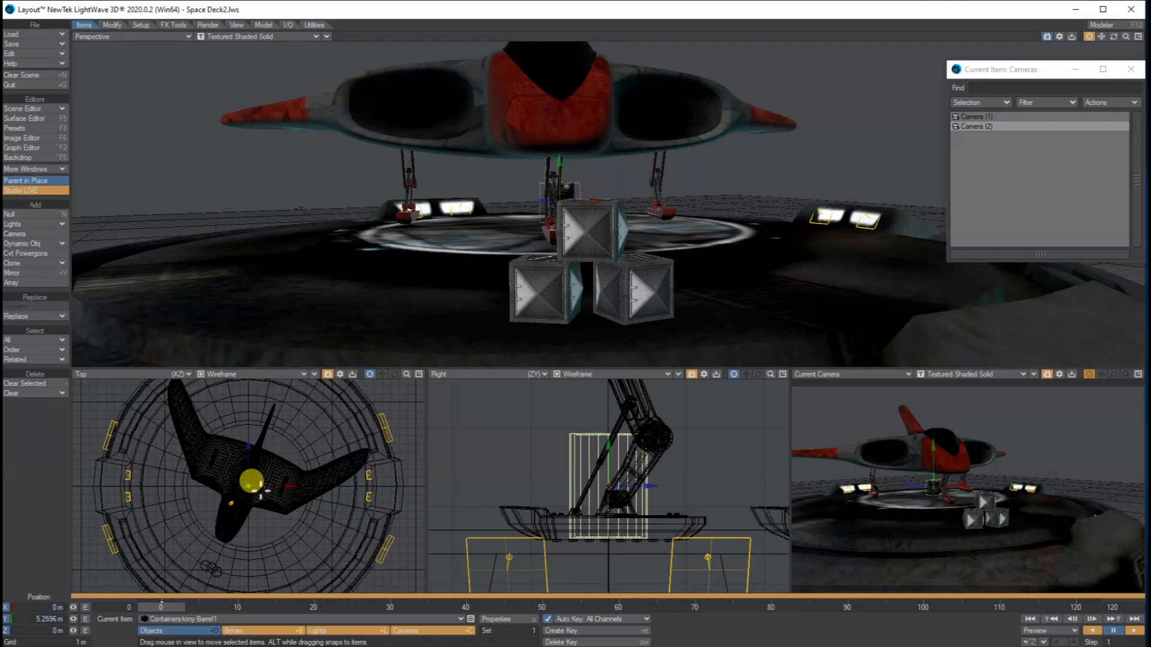
left_click_drag(247, 462, 247, 547)
left_click_drag(272, 486, 272, 460)
left_click_drag(406, 376, 444, 376)
left_click_drag(609, 450, 609, 502)
left_click_drag(599, 447, 609, 455)
- Select all three containers together and lower the stack onto the deck, bringing the top container to about Y 5.37 m
left_click(556, 274)
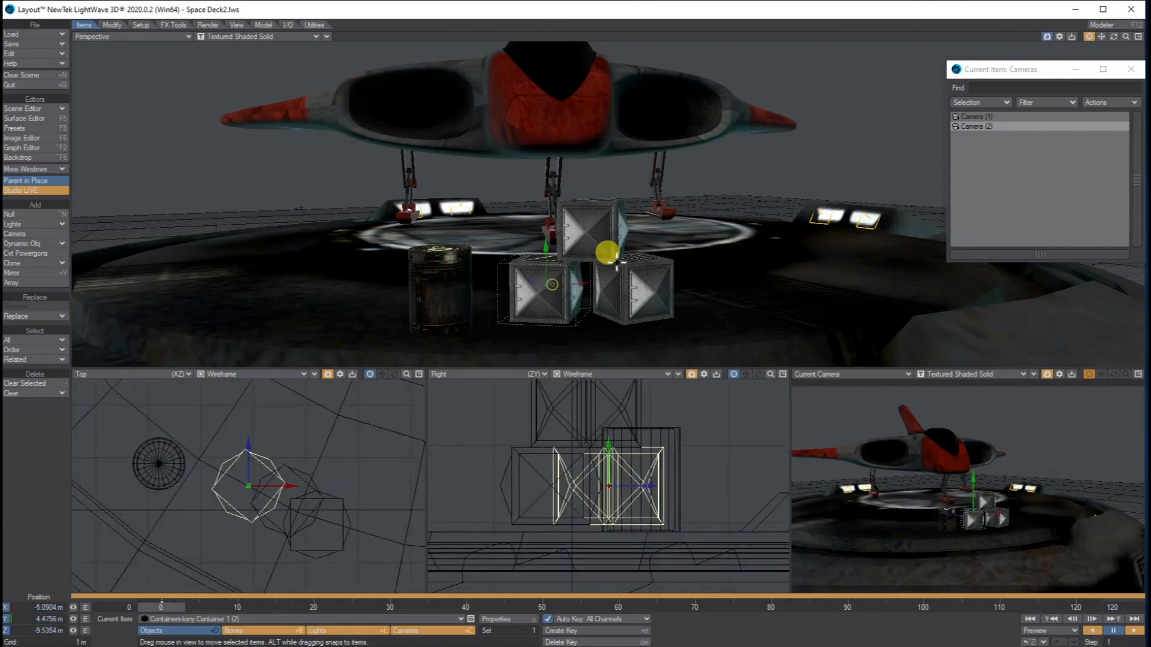
left_click_drag(1114, 39, 663, 228)
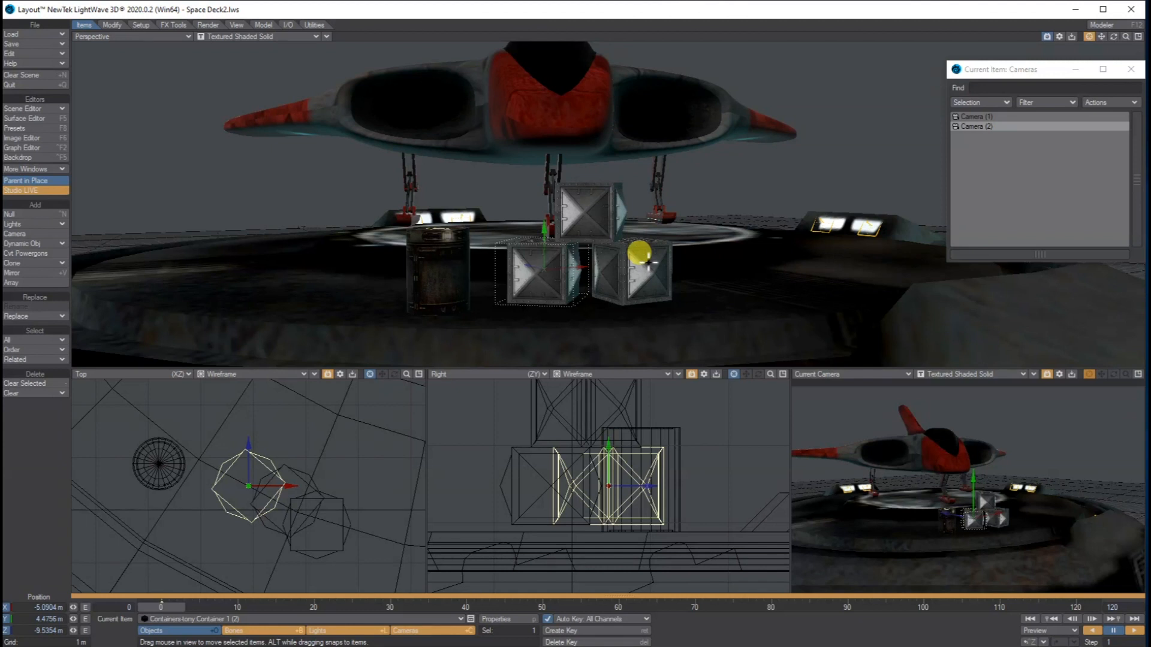
left_click(643, 258, "shift")
left_click(602, 198, "shift")
left_click_drag(594, 175, 594, 179)
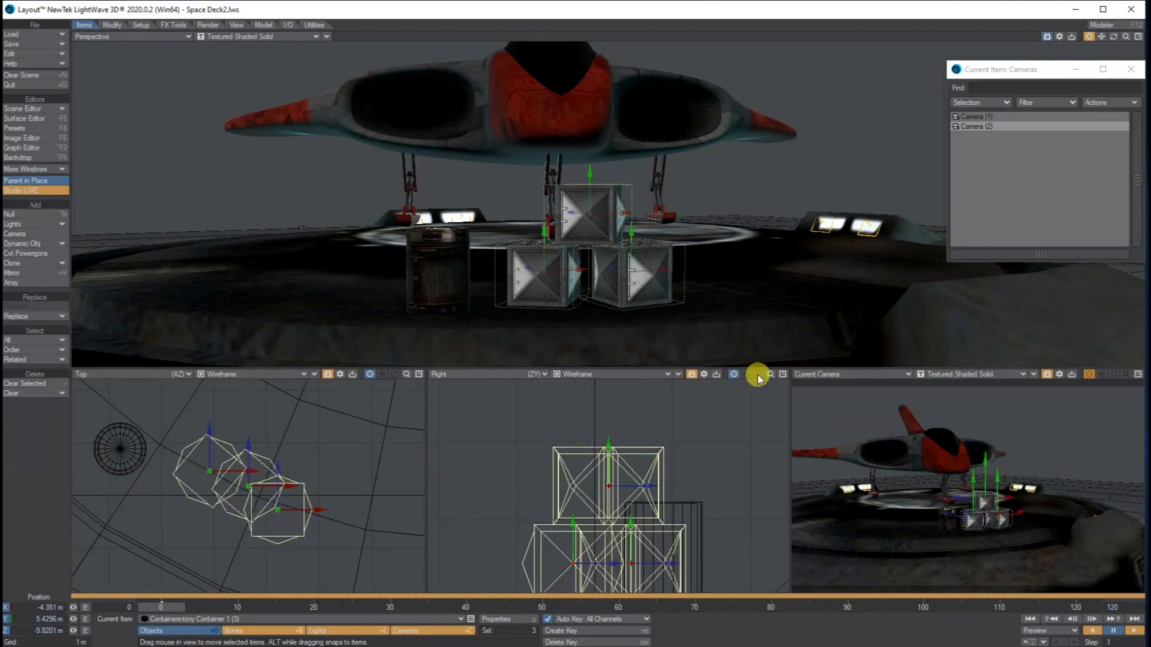
left_click_drag(747, 376, 627, 446)
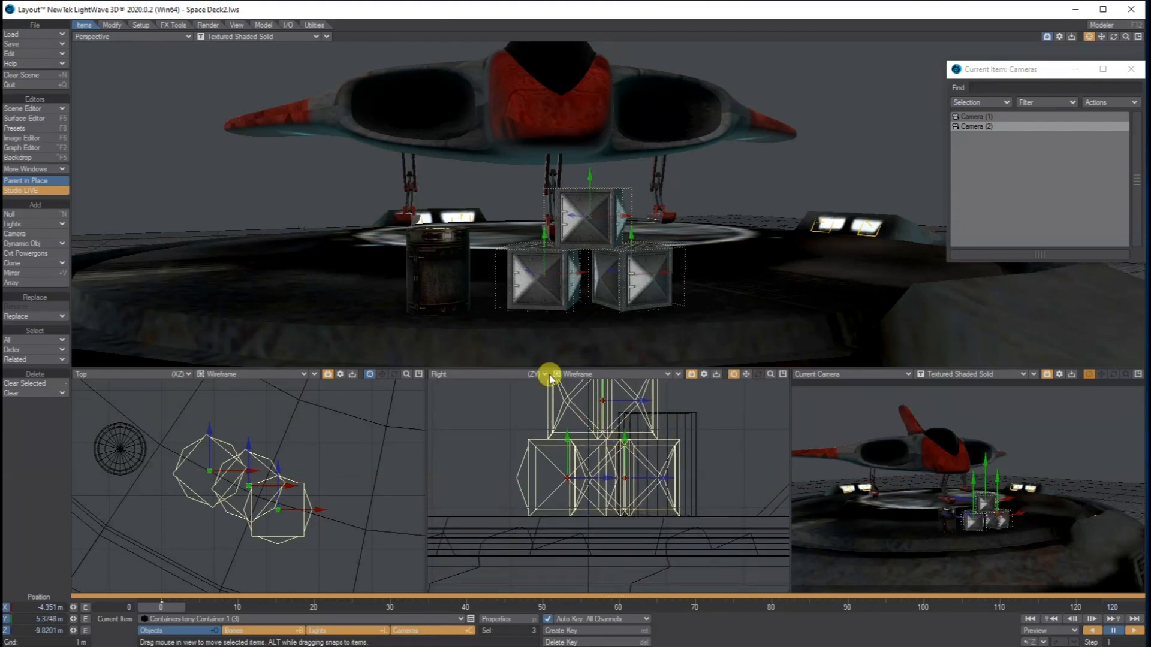
- Move the barrel closer to the rotated container at about X -6.26 m, Z -8.99 m and turn its heading to about 141°
left_click(438, 249)
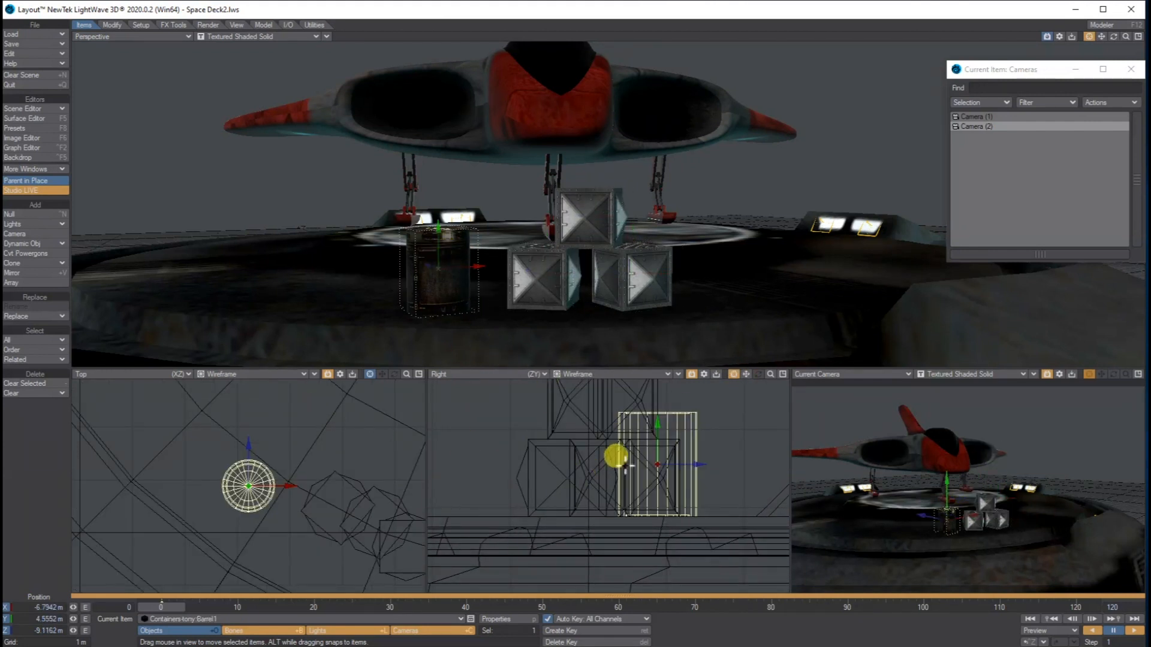
left_click_drag(467, 258, 513, 228)
mouse_move(272, 471)
left_mouse_down()
mouse_move(282, 463)
mouse_move(273, 471)
left_mouse_up()
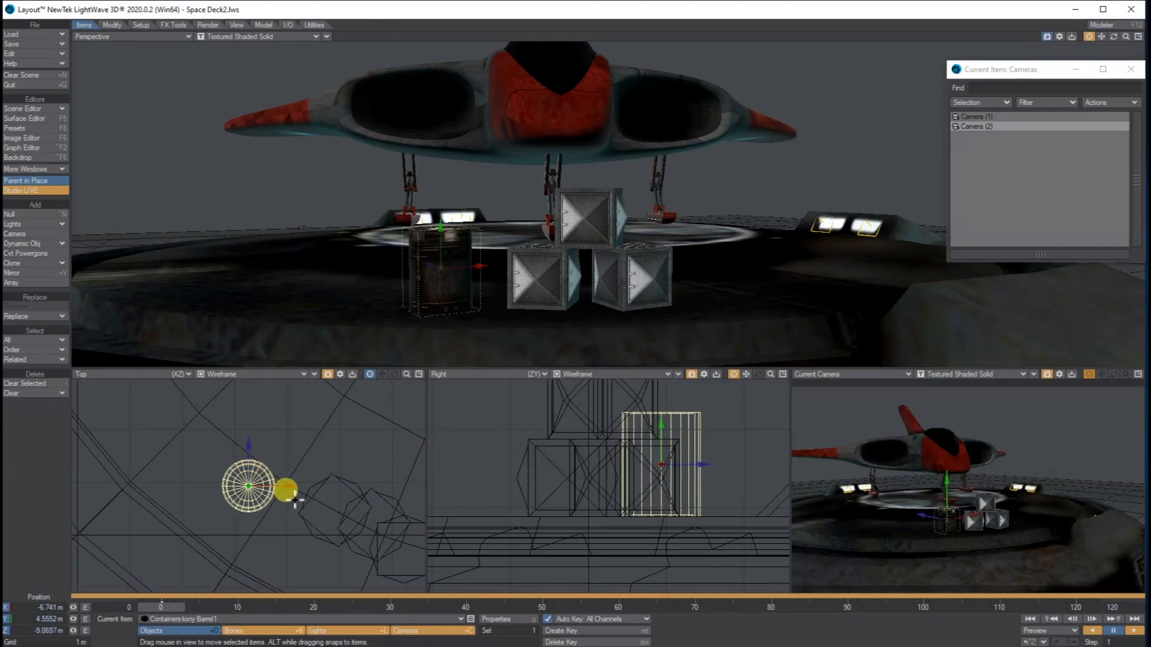
left_click_drag(273, 482, 294, 487)
left_click_drag(248, 446, 249, 443)
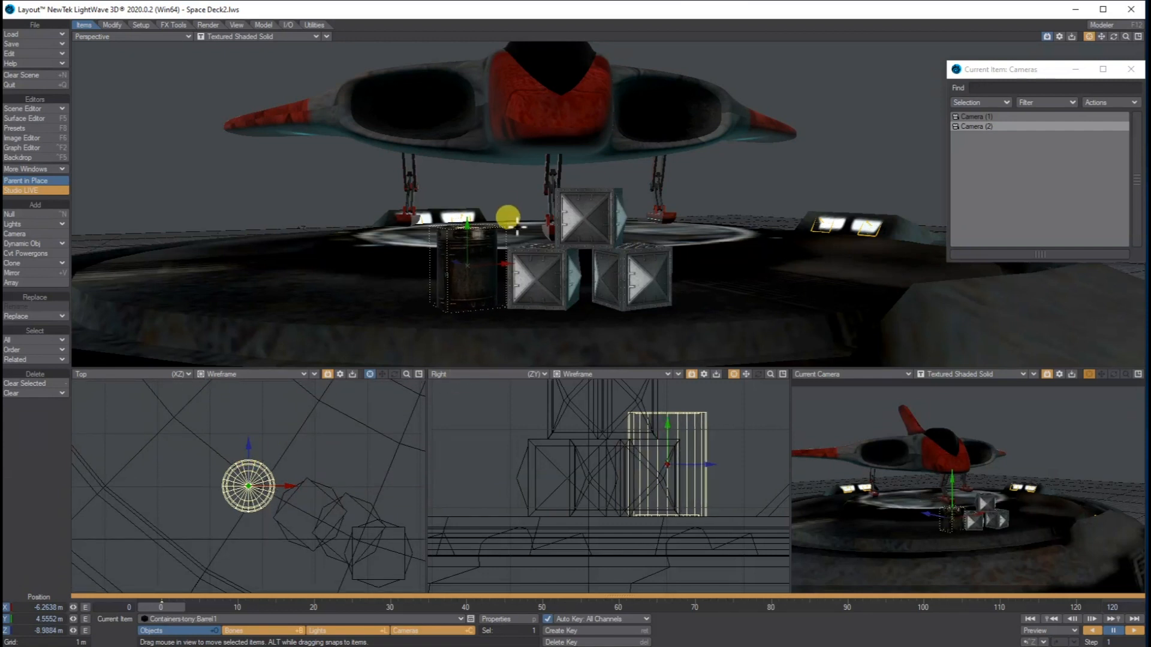
key("y")
mouse_move(486, 268)
left_mouse_down()
mouse_move(581, 268)
mouse_move(478, 272)
left_mouse_up()
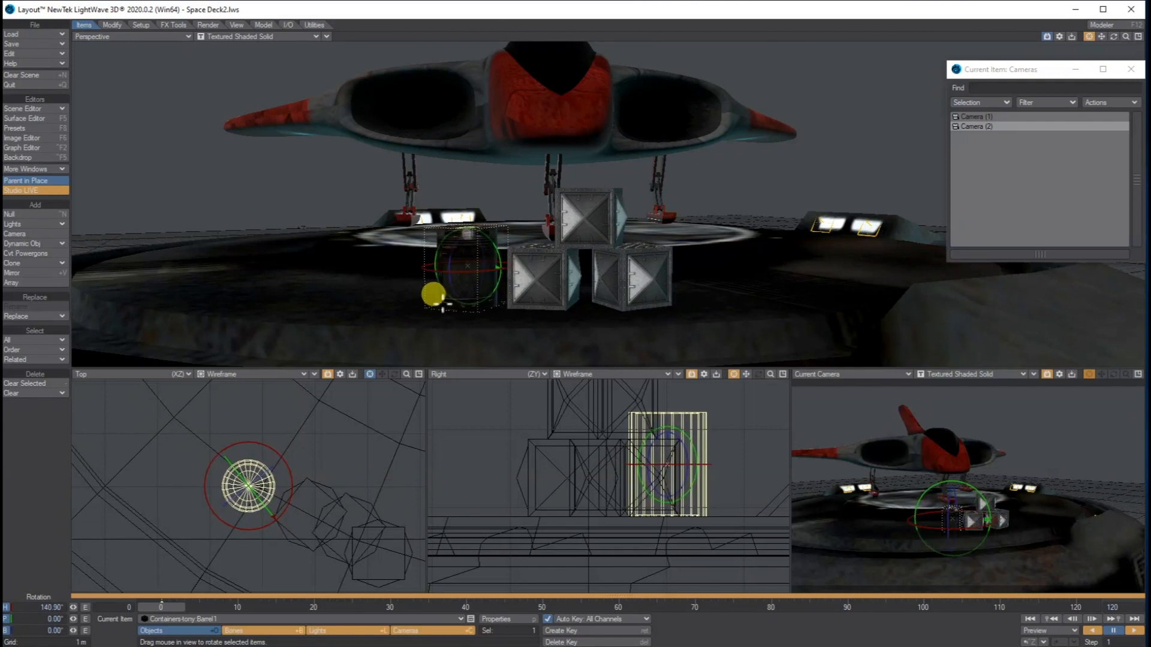
- Clone the barrel once and place the copy directly in front of it at about Z -10.03 m
key("ctrl+c")
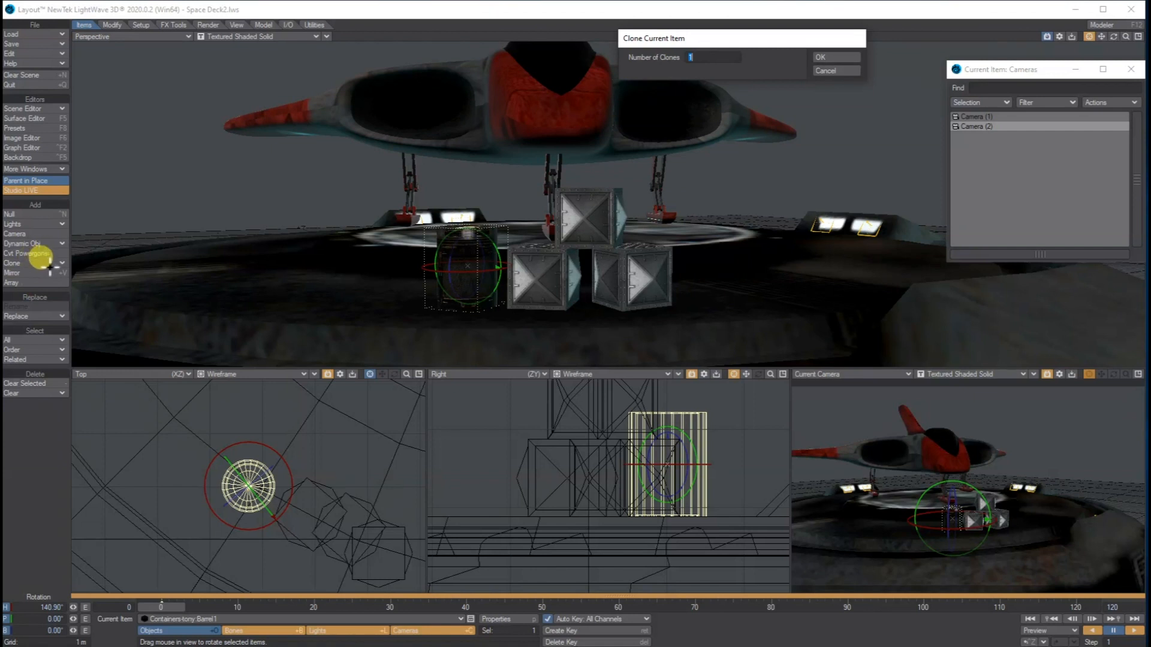
left_click(836, 57)
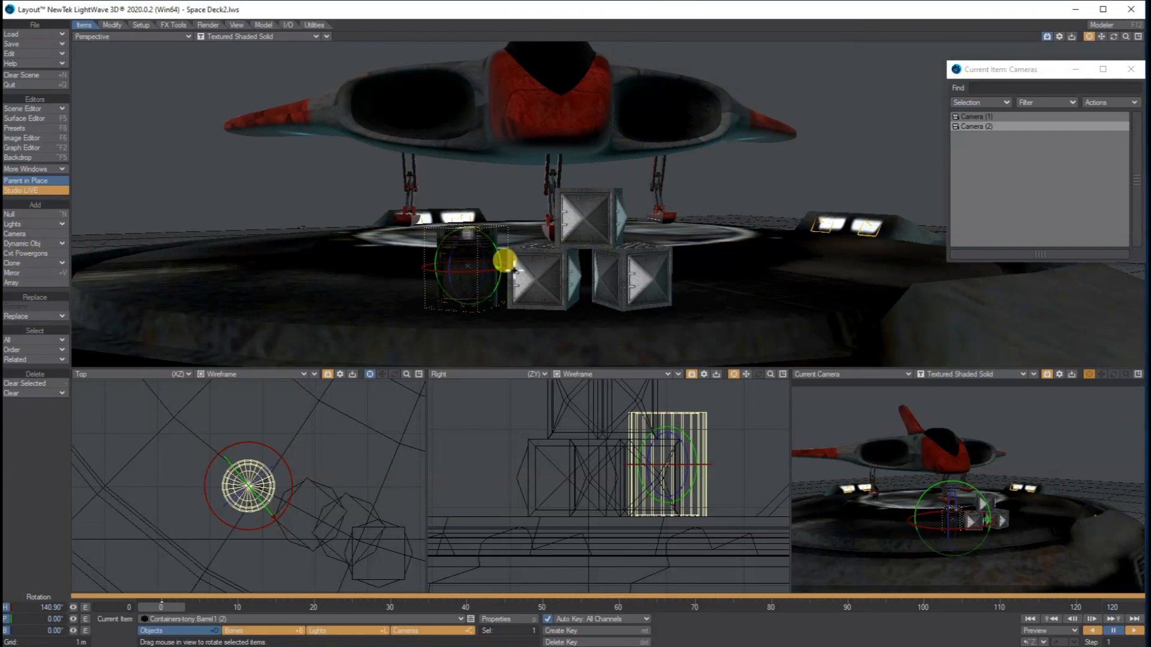
key("t")
left_click_drag(256, 462, 257, 407)
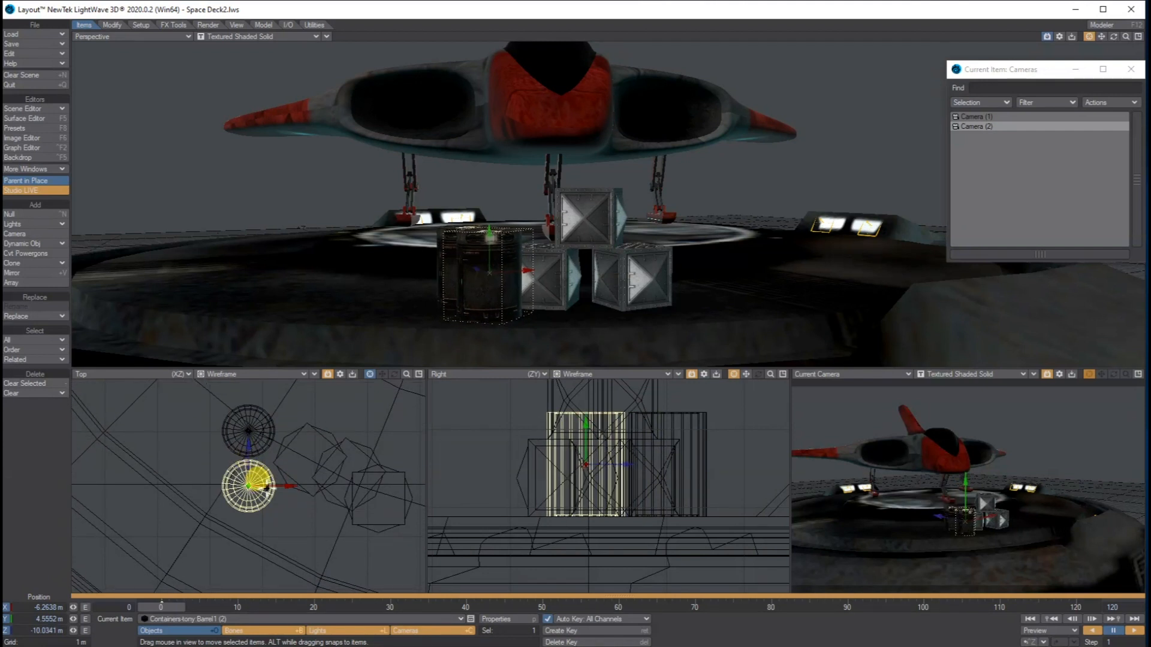
- Clone the second barrel once and nestle the copy against both barrels on their outer side at about X -7.24 m
key("ctrl+c")
left_click(828, 57)
left_click_drag(288, 486, 246, 486)
left_click_drag(250, 447, 250, 419)
left_click_drag(287, 486, 283, 484)
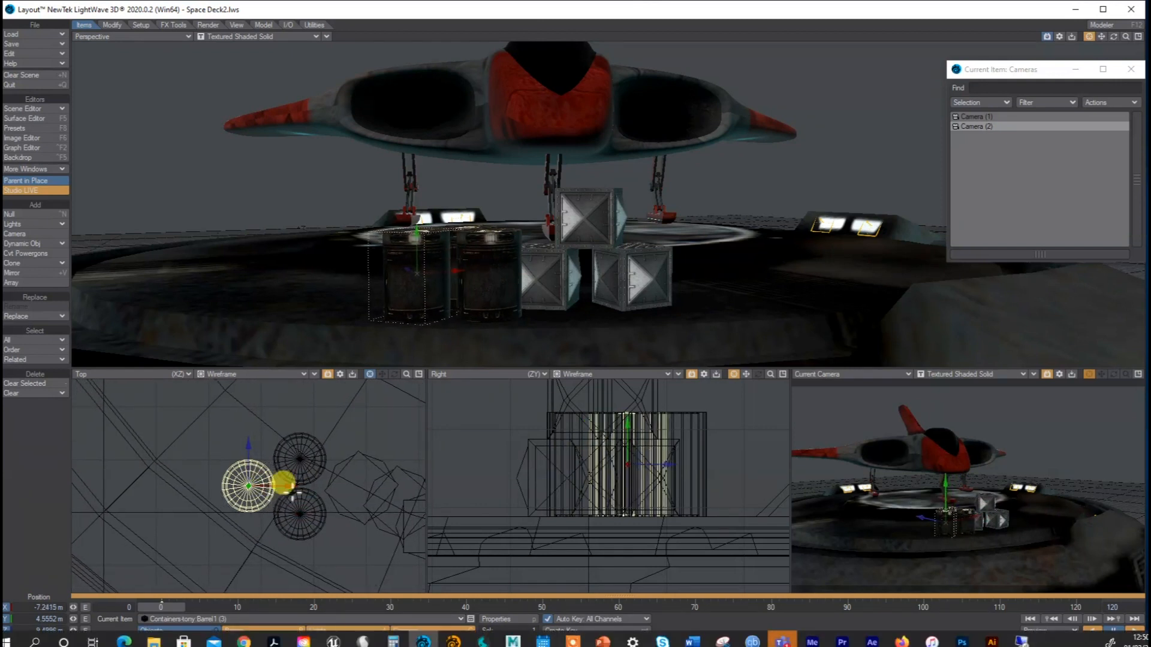
- Clone the third barrel once, move the copy behind it and turn the copy's heading to about 208°
key("ctrl+c")
left_click(848, 58)
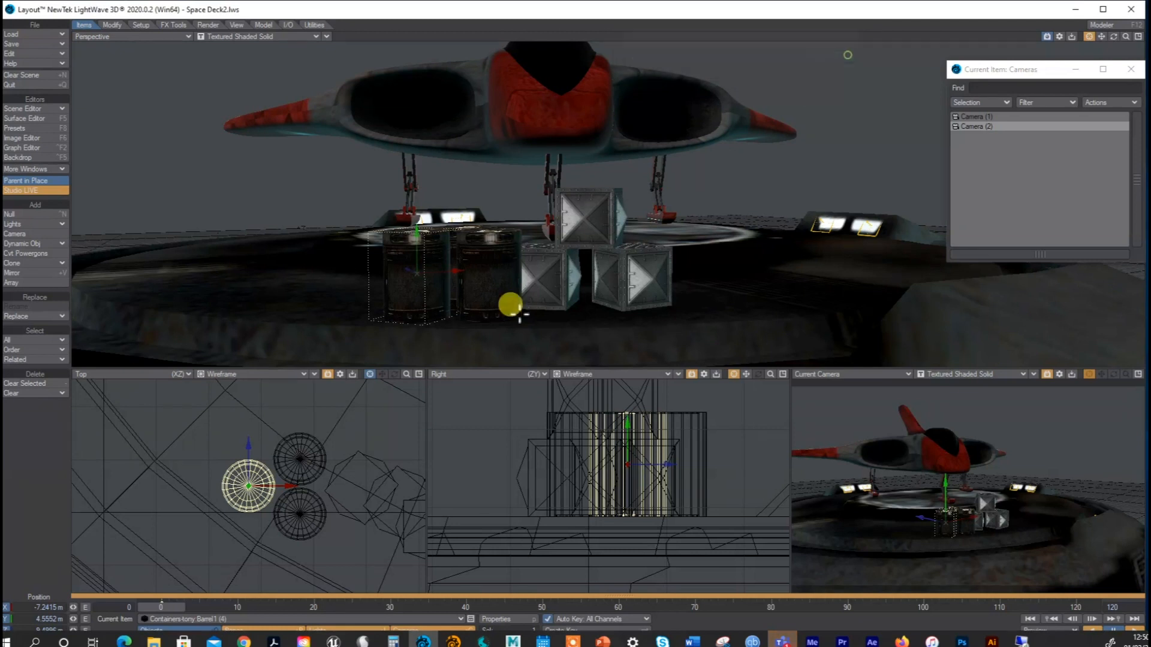
left_click_drag(248, 447, 248, 392)
key("y")
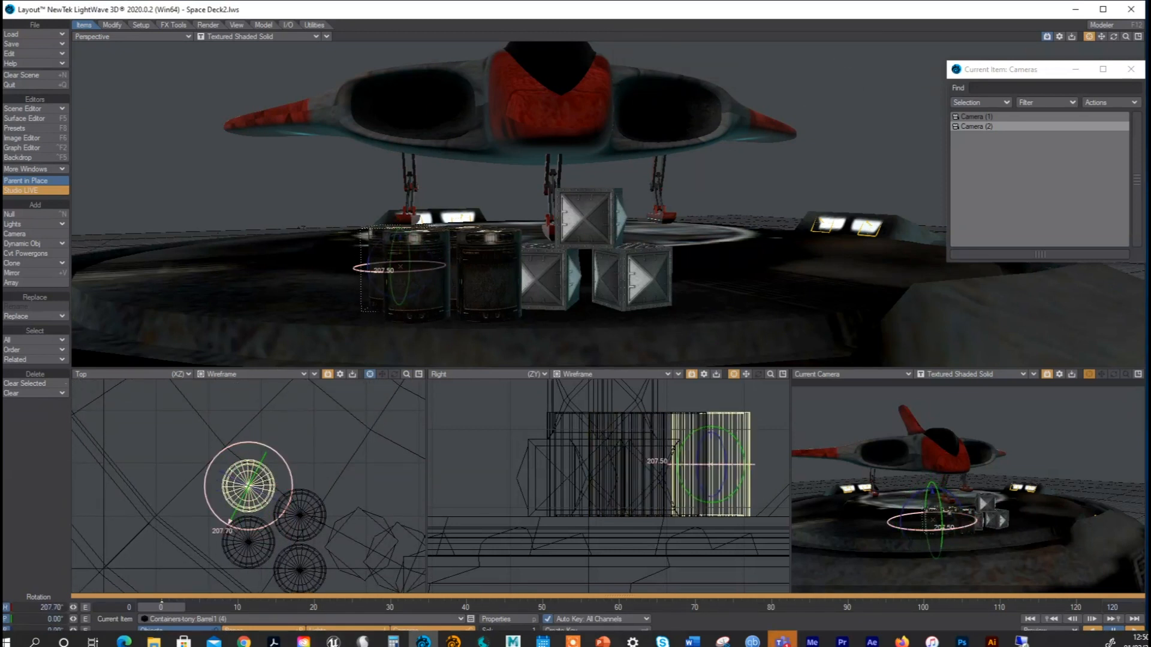
- Turn the third barrel's heading to about 87° and shift the rear fourth barrel outward to about X -7.64 m
left_click(267, 546)
left_click_drag(270, 442, 299, 450)
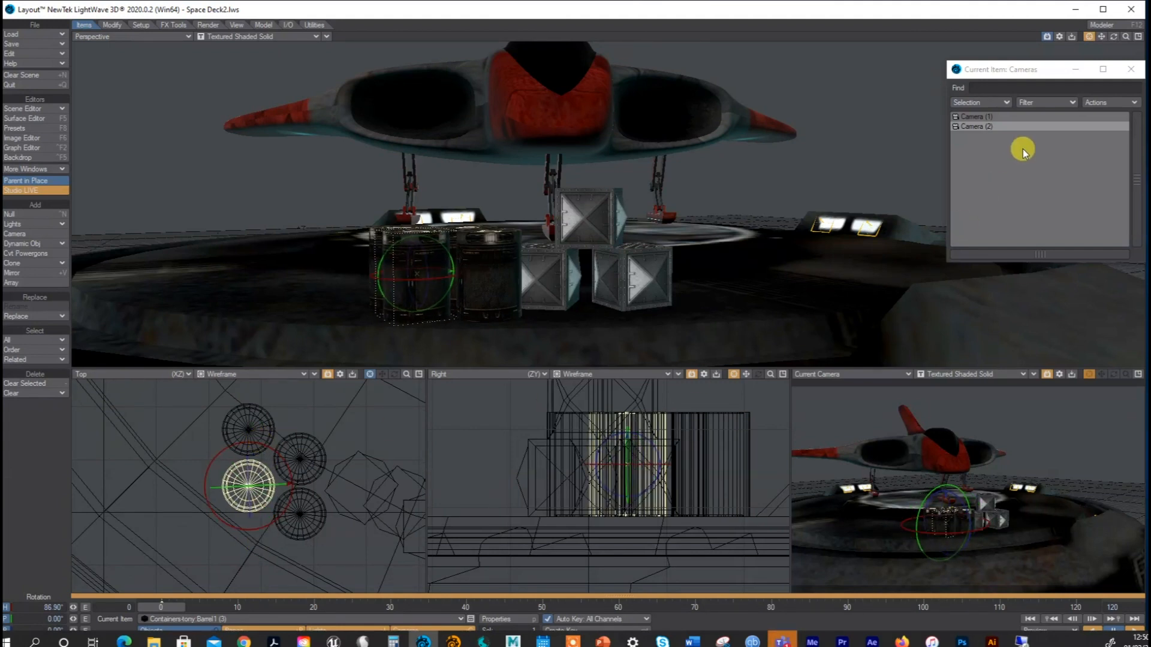
mouse_move(1115, 37)
left_mouse_down()
mouse_move(1089, 44)
mouse_move(1116, 38)
mouse_move(1112, 54)
mouse_move(1098, 37)
mouse_move(1101, 46)
left_mouse_up()
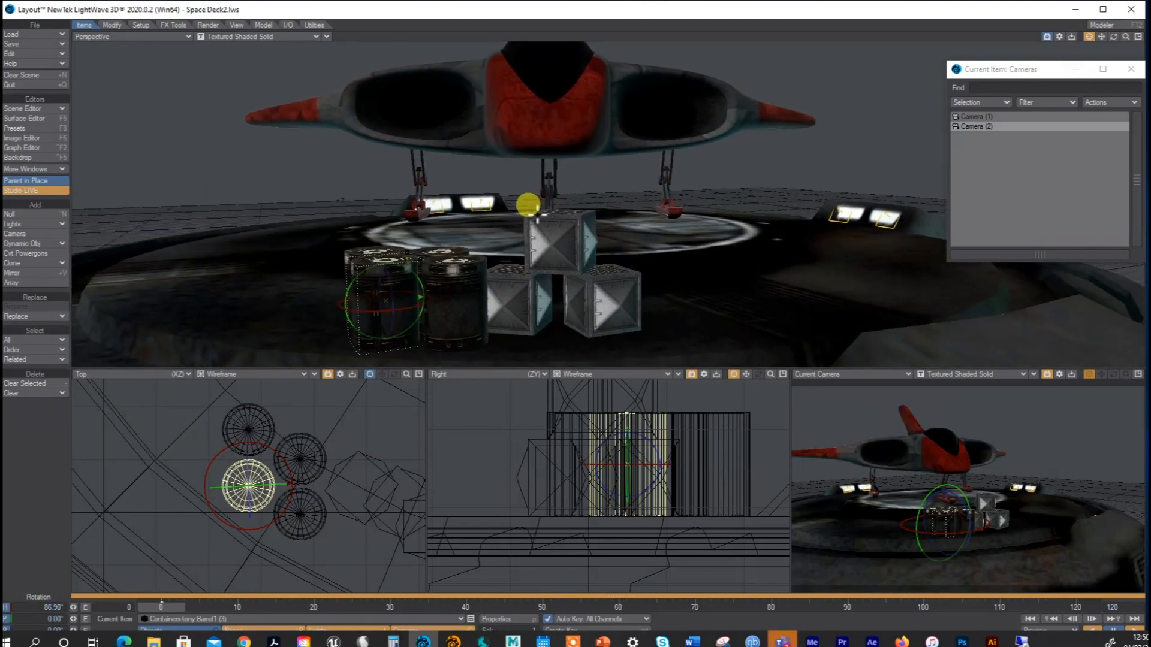
left_click(251, 426)
key("t")
left_click_drag(285, 507, 264, 507)
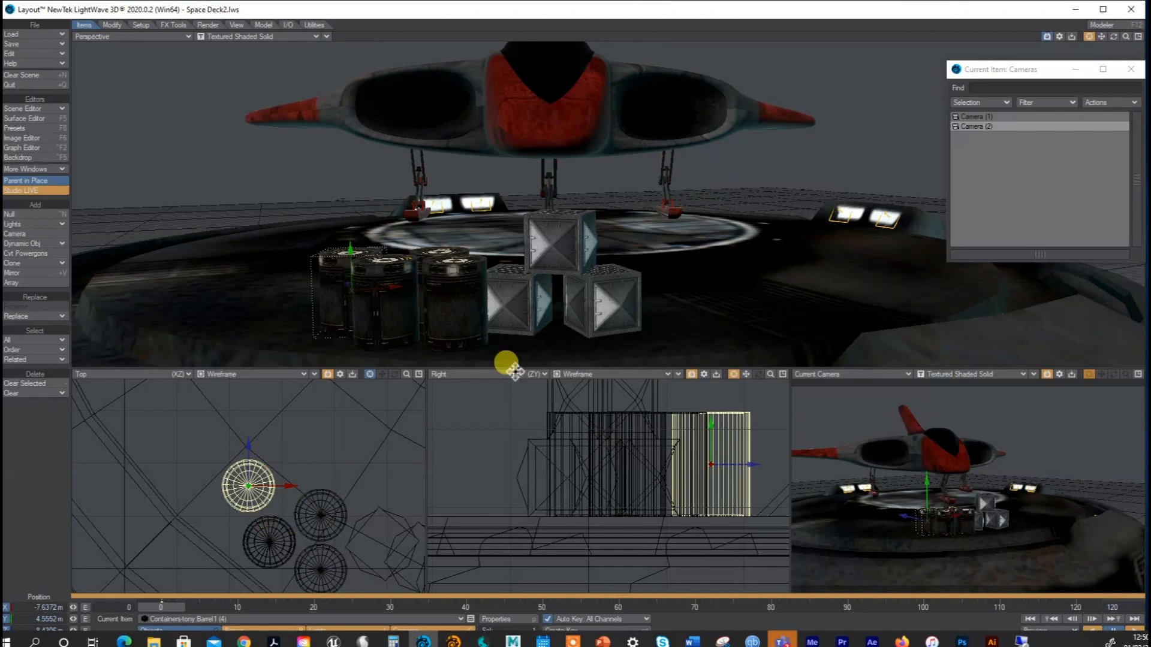
- Load the "Flat container" object layer from Containers-tony.lwo into the scene
left_click(36, 35)
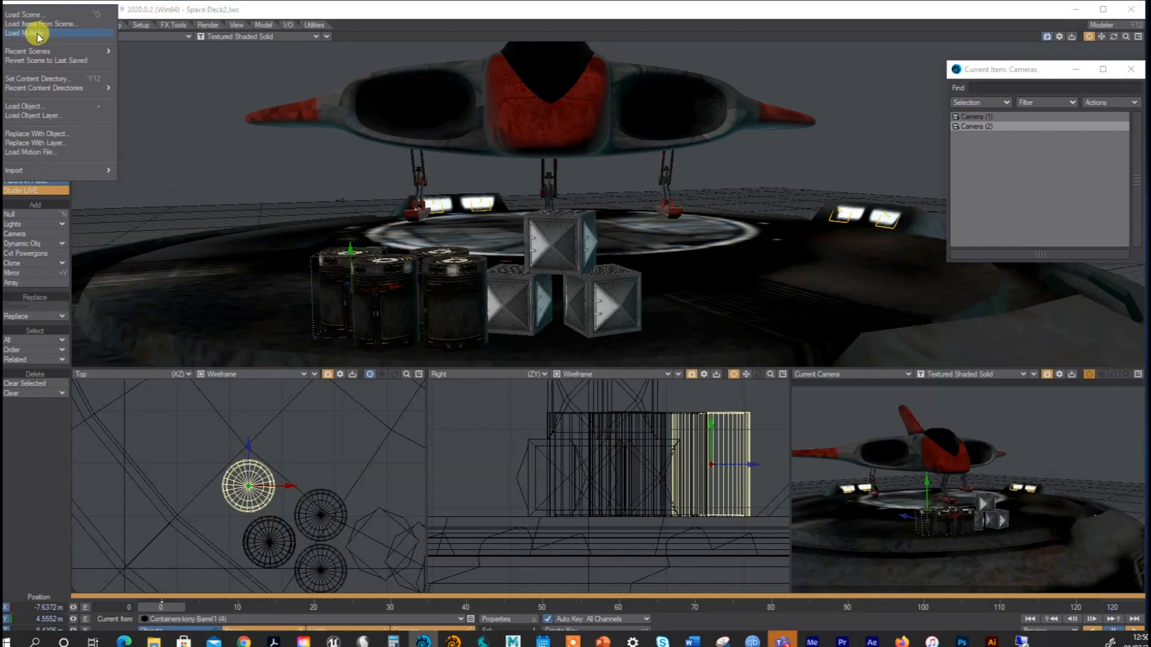
left_click(37, 115)
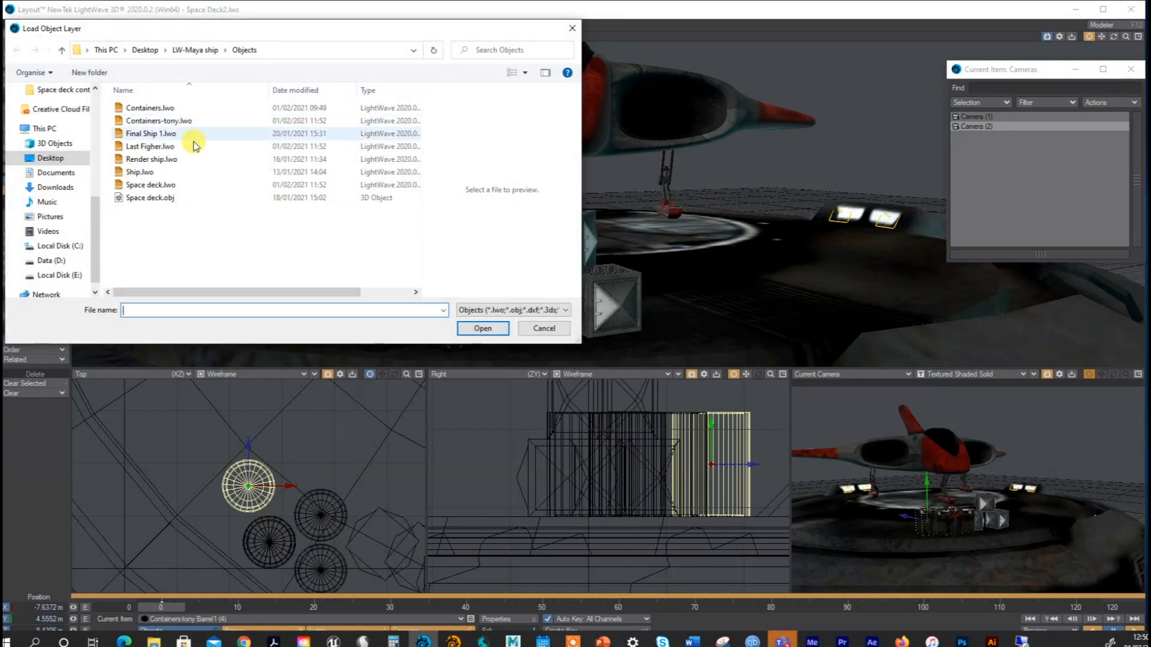
left_click(153, 121)
left_click(469, 328)
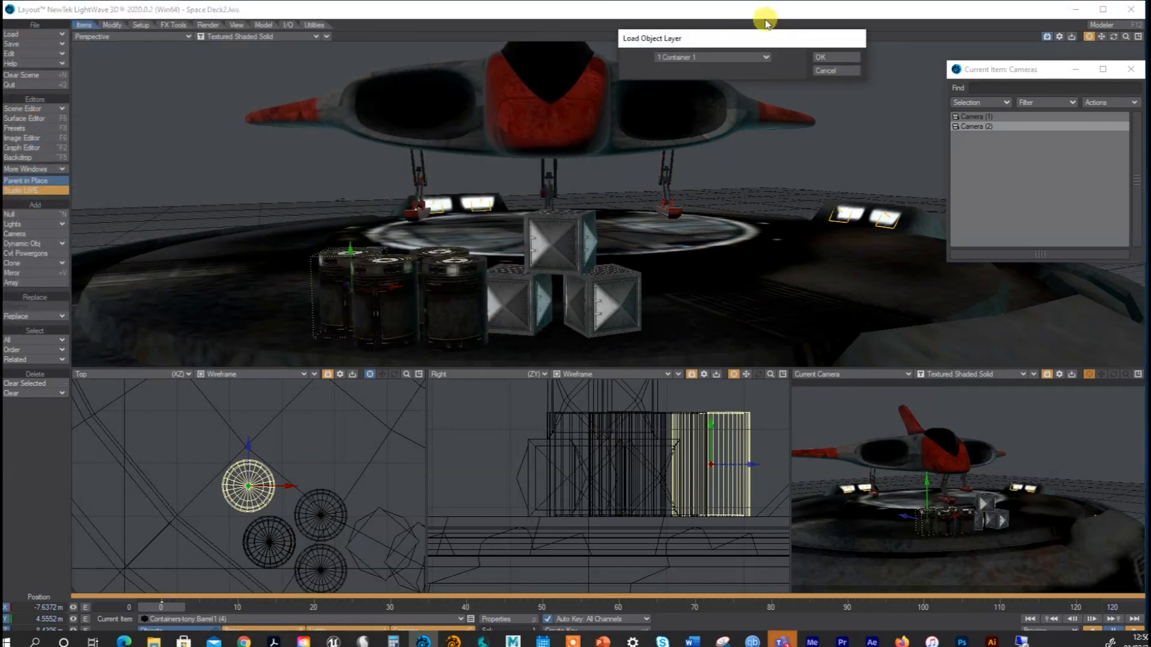
left_click(710, 57)
left_click(710, 75)
left_click(836, 57)
- Move the flat container in front of the ship to about X -2.16 m, Z -11.17 m and turn its heading to about -47°
left_click_drag(769, 376, 769, 399)
left_click_drag(782, 546, 633, 486)
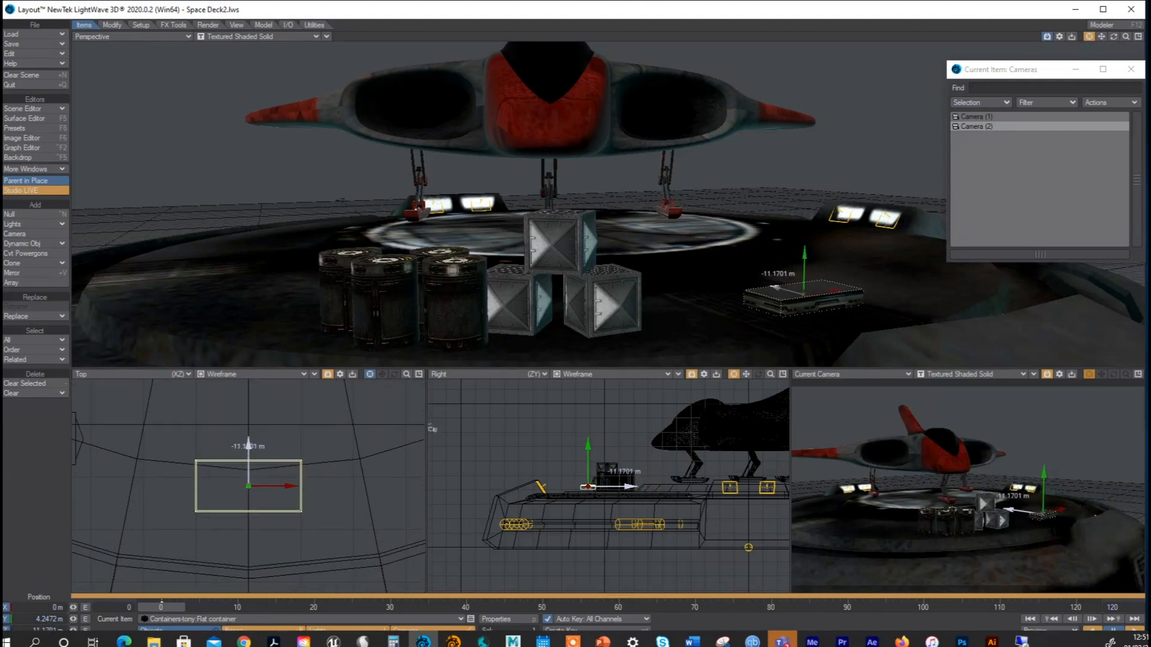
left_click_drag(407, 374, 391, 375)
left_click_drag(280, 489, 210, 489)
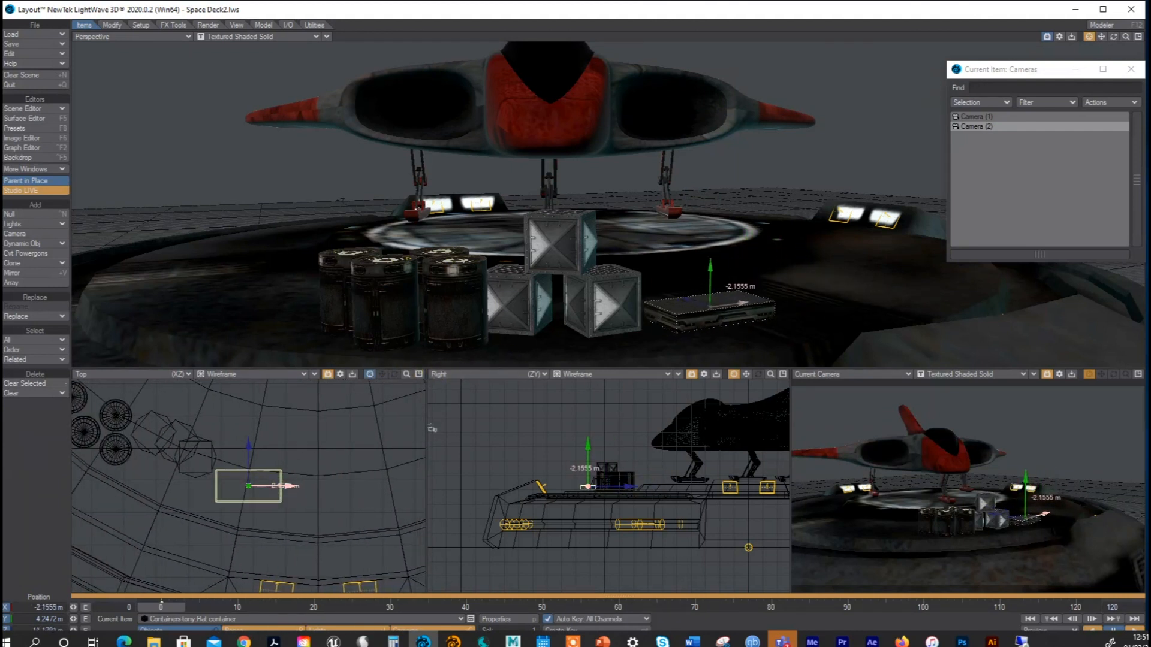
key("y")
left_click_drag(304, 454, 281, 459)
- Lower the flat container onto the deck at about Y 4.08 m and shift it nearer the stacked containers to about X -2.41 m
left_click_drag(767, 377, 779, 378)
key("t")
left_click_drag(489, 446, 489, 458)
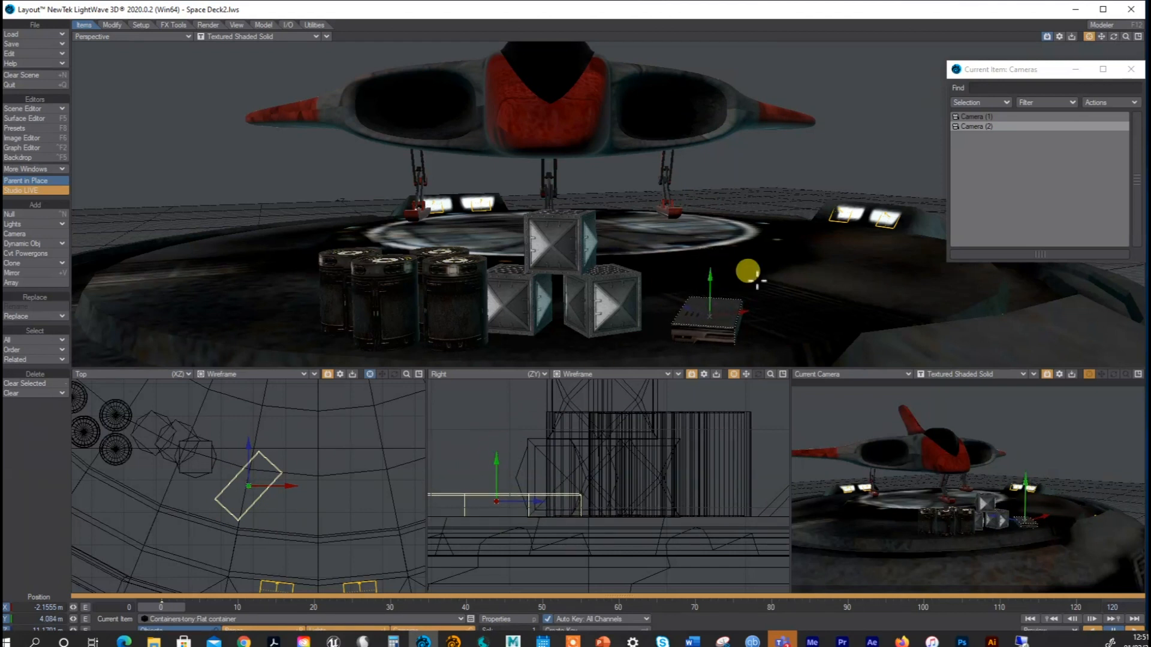
left_click_drag(743, 318, 730, 319)
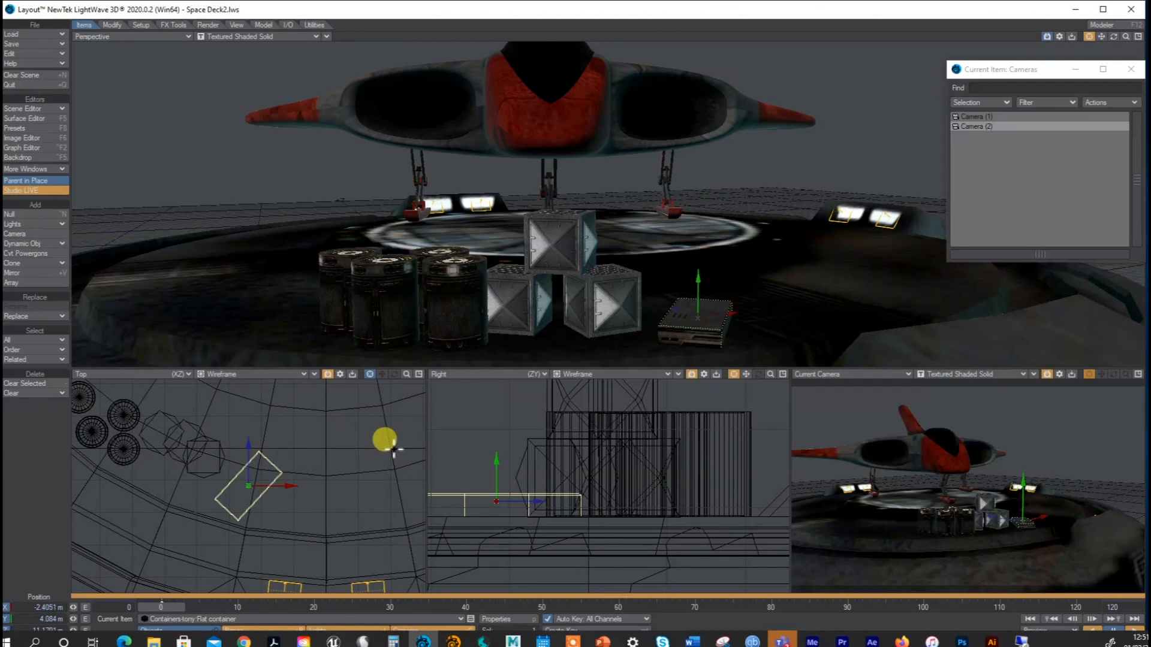
left_click_drag(281, 501, 286, 495)
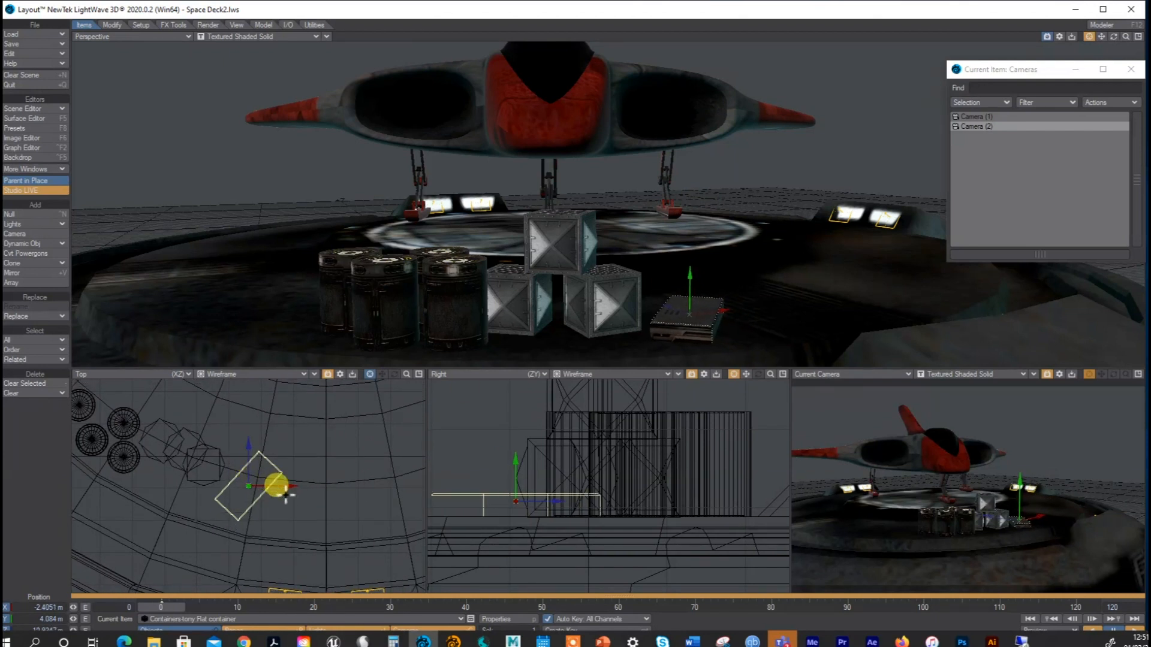
- Clone the flat container once and move the copy alongside it to about X -0.91 m
key("ctrl+c")
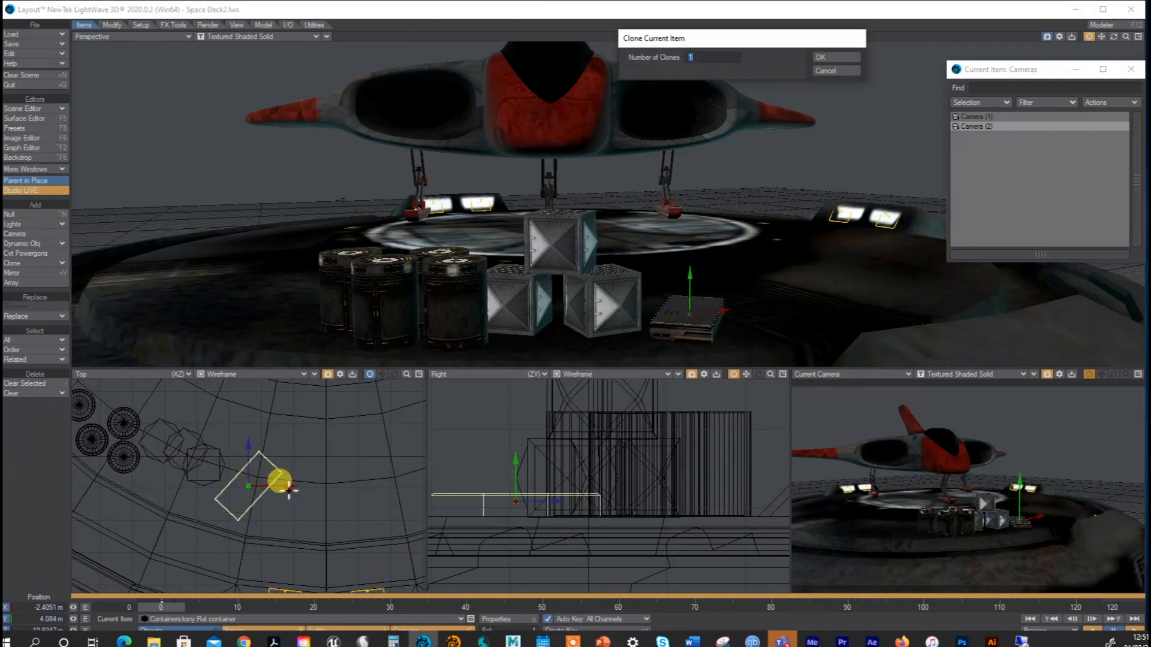
left_click(828, 57)
left_click_drag(290, 486, 337, 486)
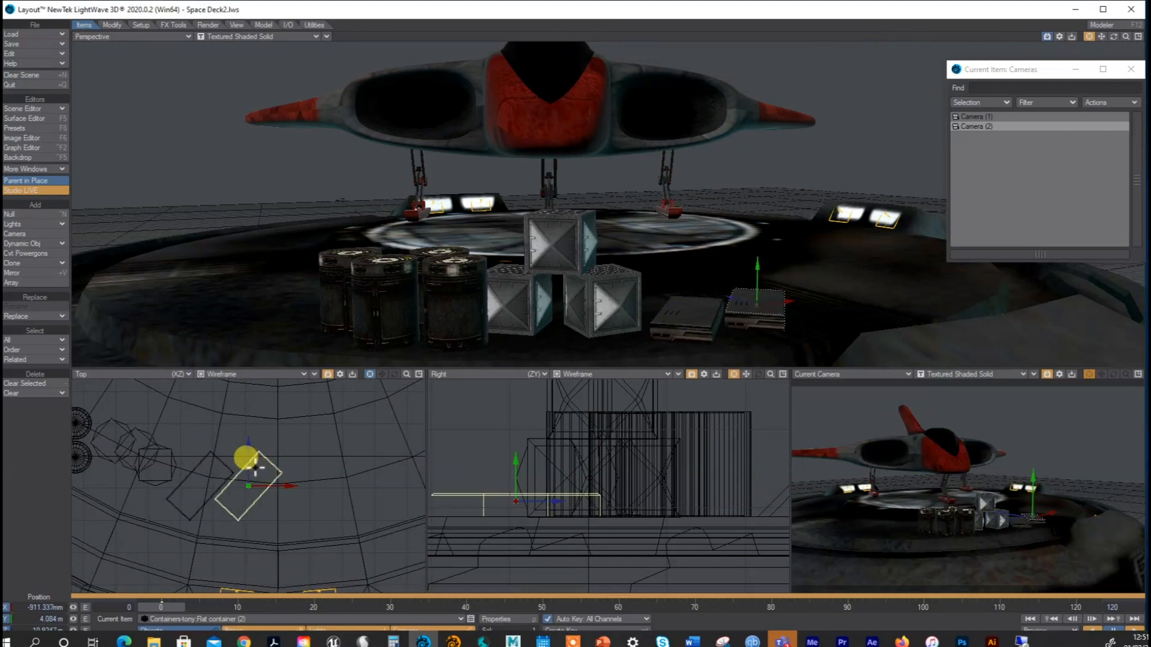
- Clone the second flat container once and lay the copy, rotated, across both at about X -1.72 m, Y 4.39 m
key("ctrl+c")
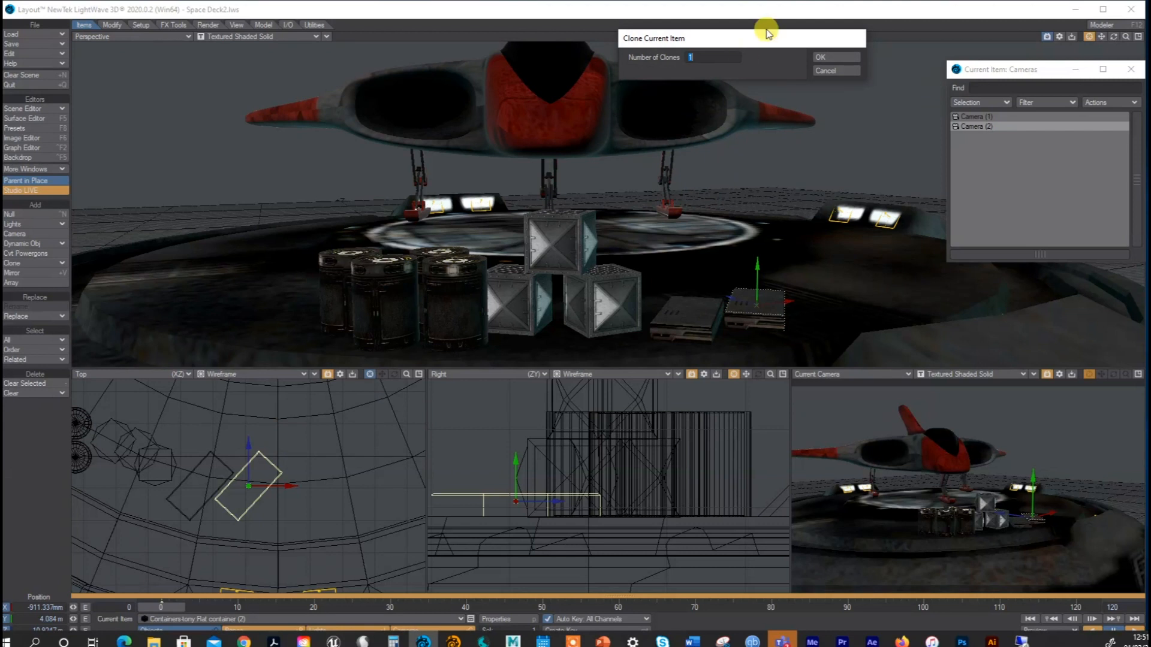
left_click(847, 58)
left_click_drag(513, 470, 514, 449)
key("y")
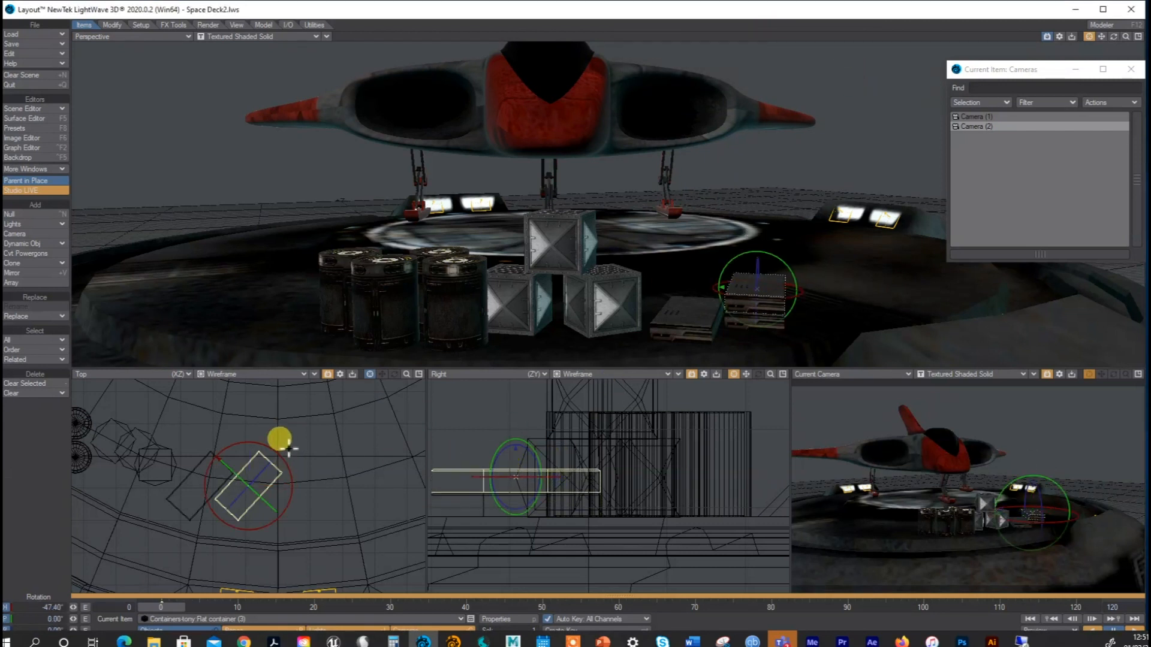
left_click_drag(218, 460, 256, 444)
key("t")
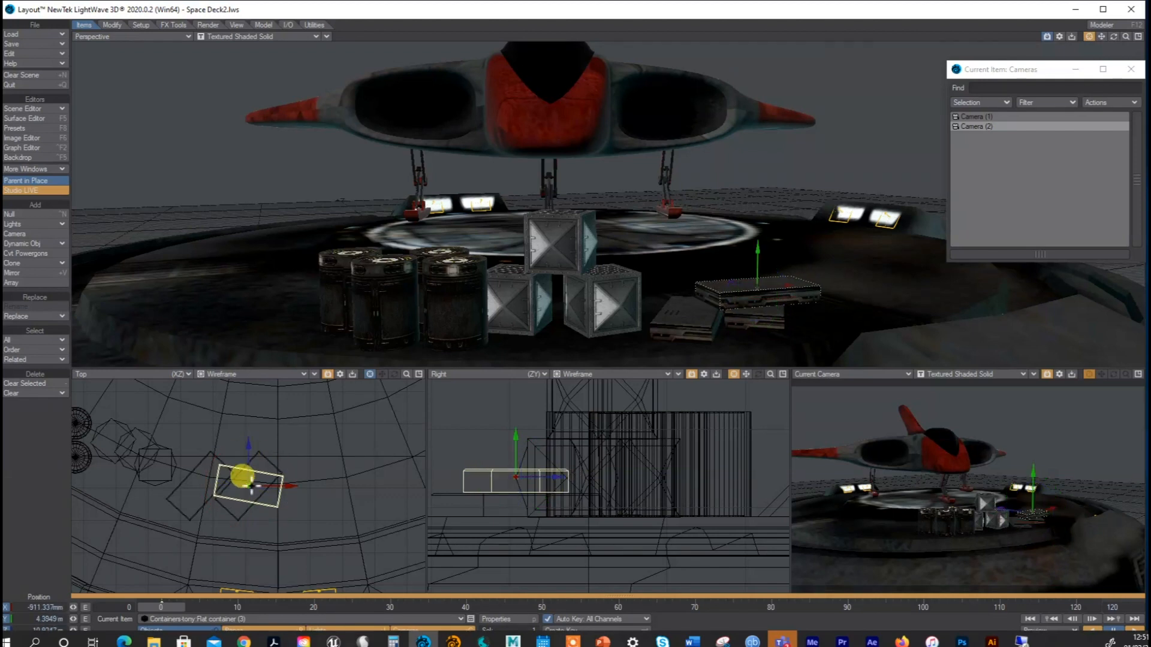
left_click_drag(292, 486, 275, 485)
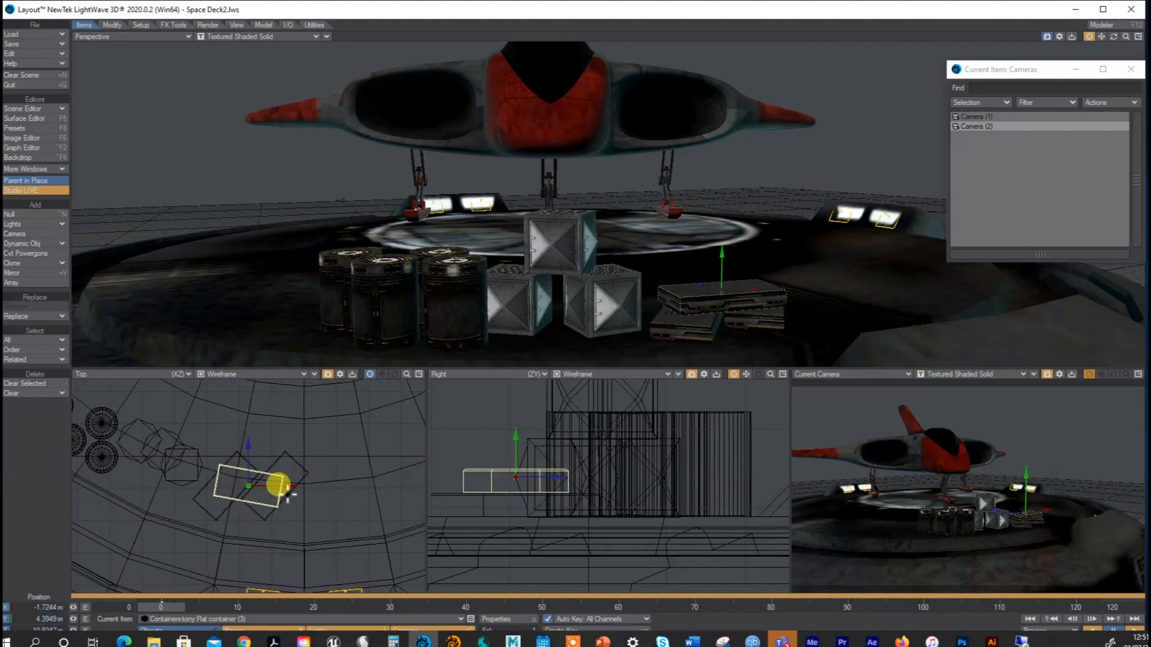
- Clone the upper flat container once, stack the copy on top of it and turn the copy's heading to about -35°
left_click_drag(1124, 37, 1079, 38)
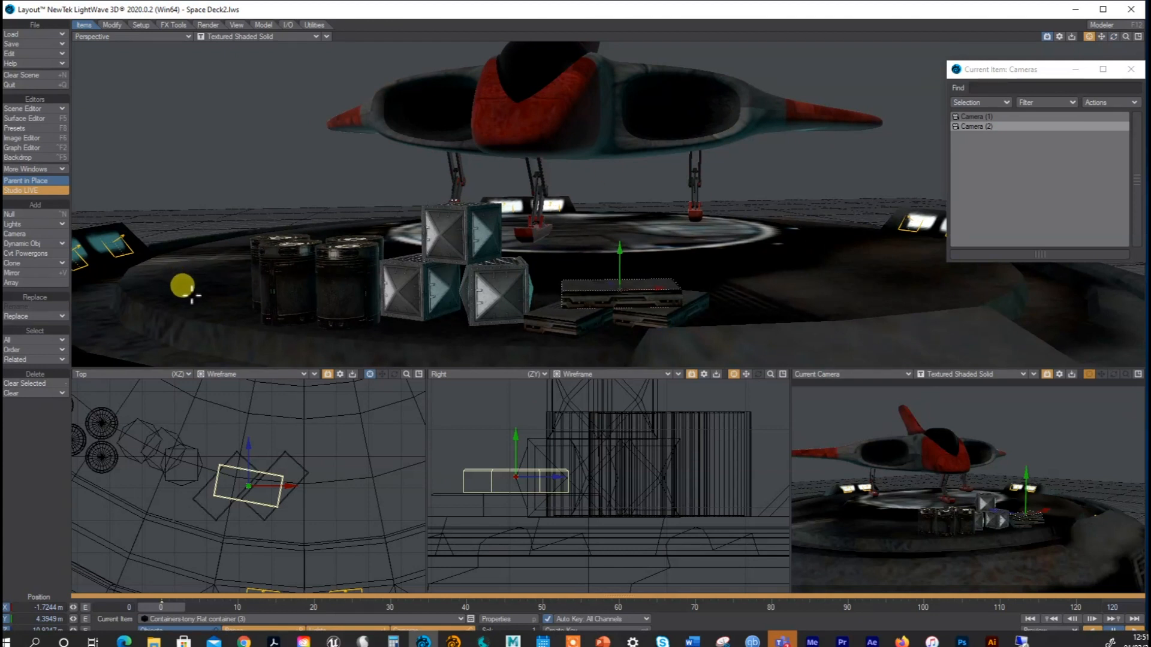
key("ctrl+c")
left_click(835, 56)
mouse_move(620, 251)
left_mouse_down()
mouse_move(620, 231)
mouse_move(618, 250)
left_mouse_up()
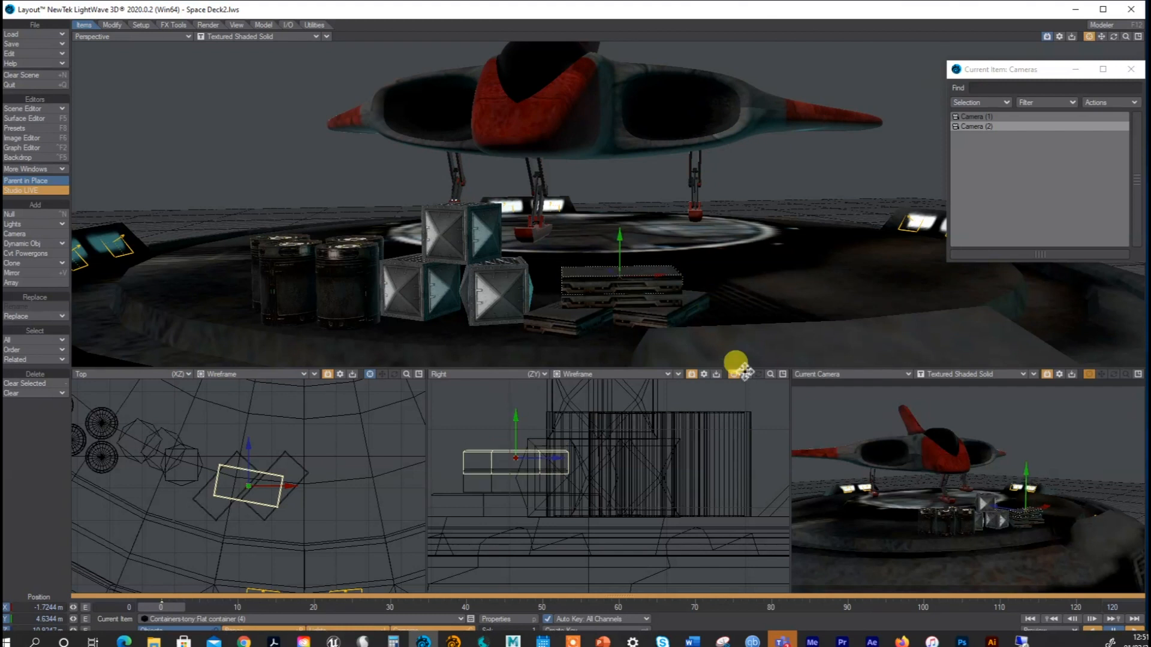
left_click_drag(770, 373, 790, 370)
left_click_drag(456, 398, 483, 435)
key("y")
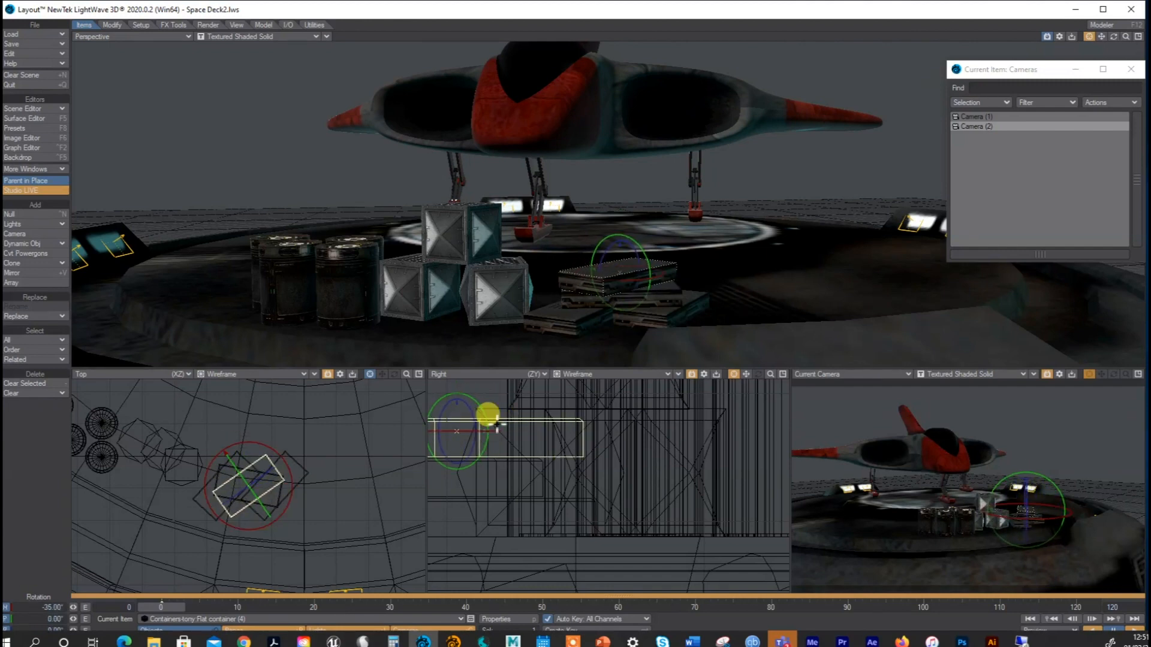
- Maximize the perspective view, frame the barrels and containers in front of the ship, and close the camera list window
left_click(1138, 38)
mouse_move(1126, 38)
left_mouse_down()
mouse_move(1137, 37)
mouse_move(1106, 44)
left_mouse_up()
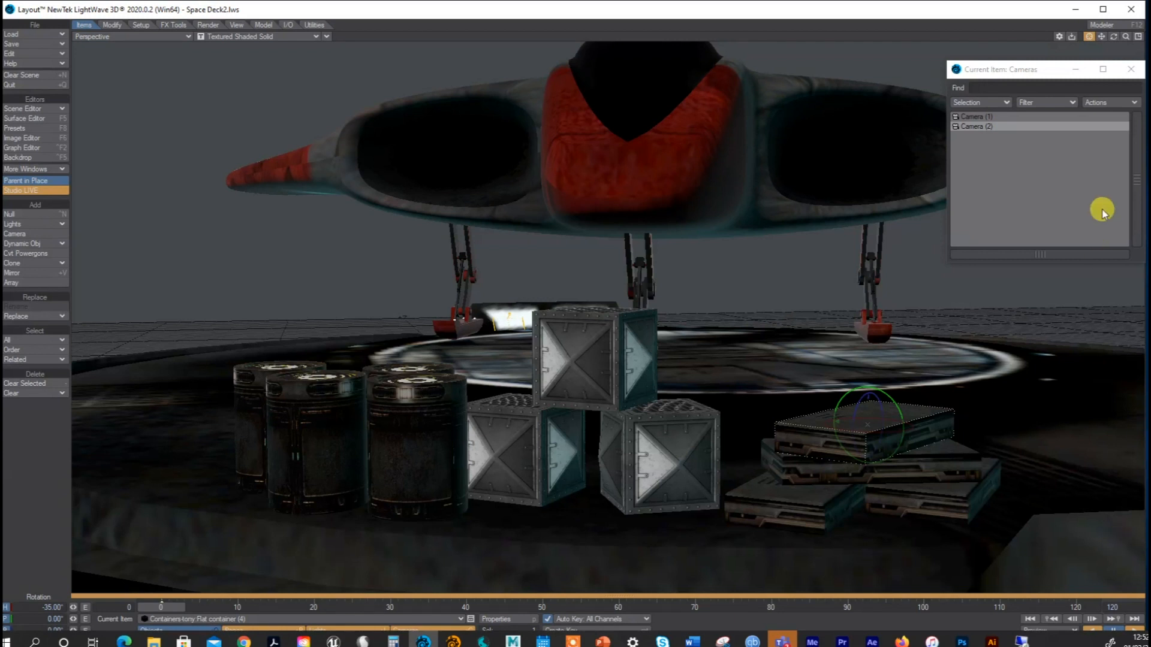
left_click(1131, 69)
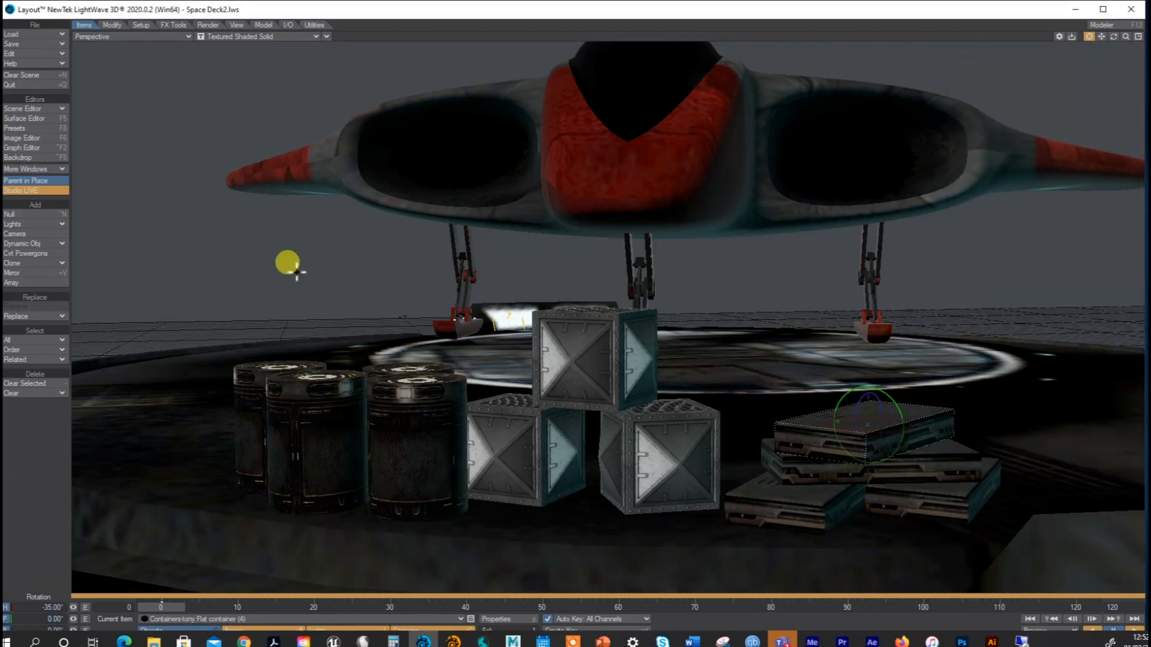